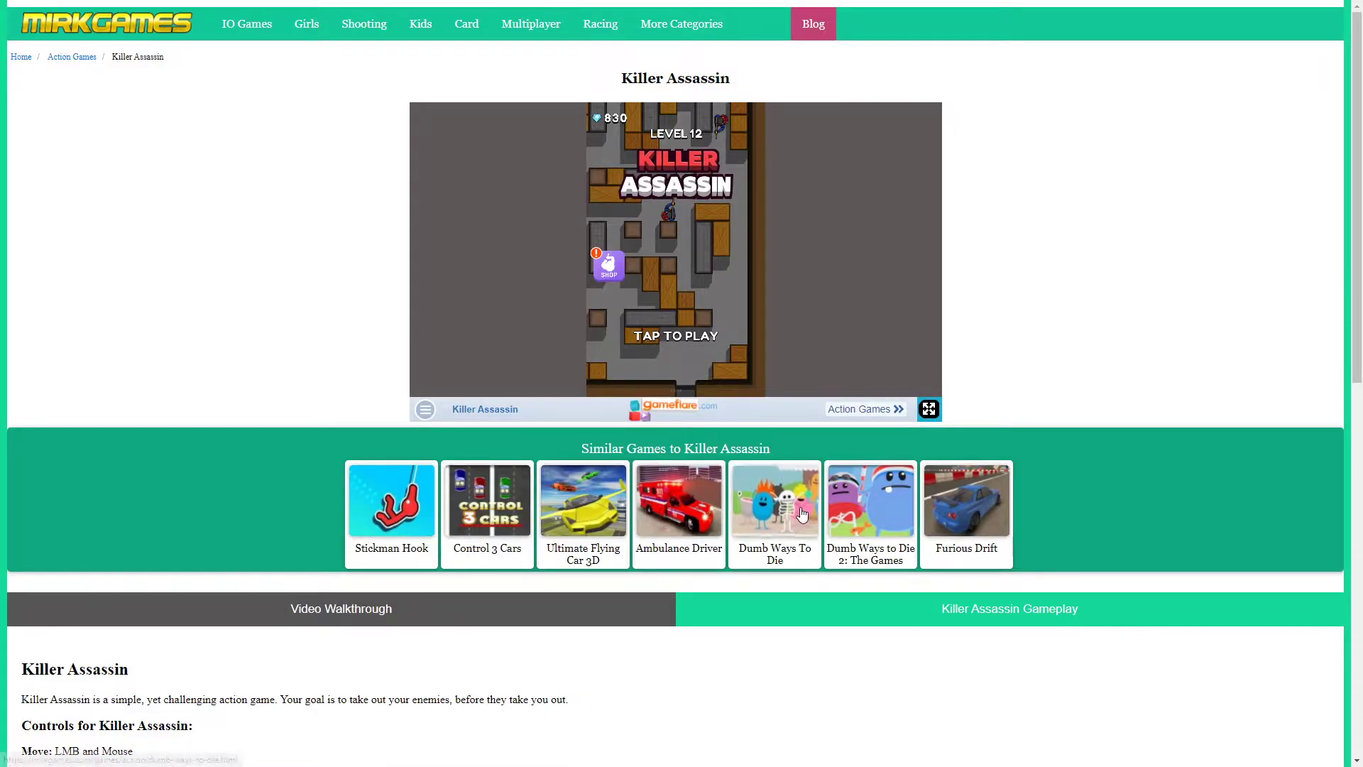
Start Level 12 and take out the two guards by the right wall
left_click(929, 411)
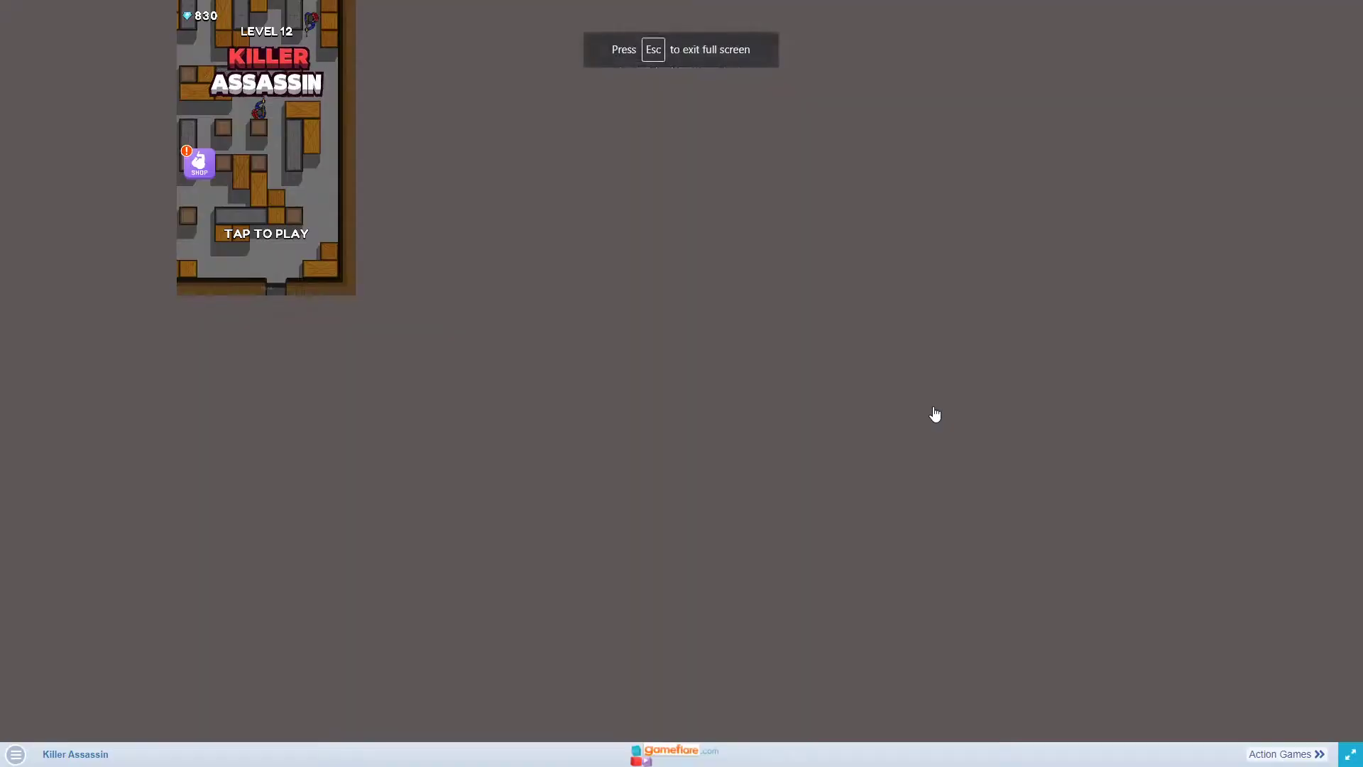
left_click(626, 634)
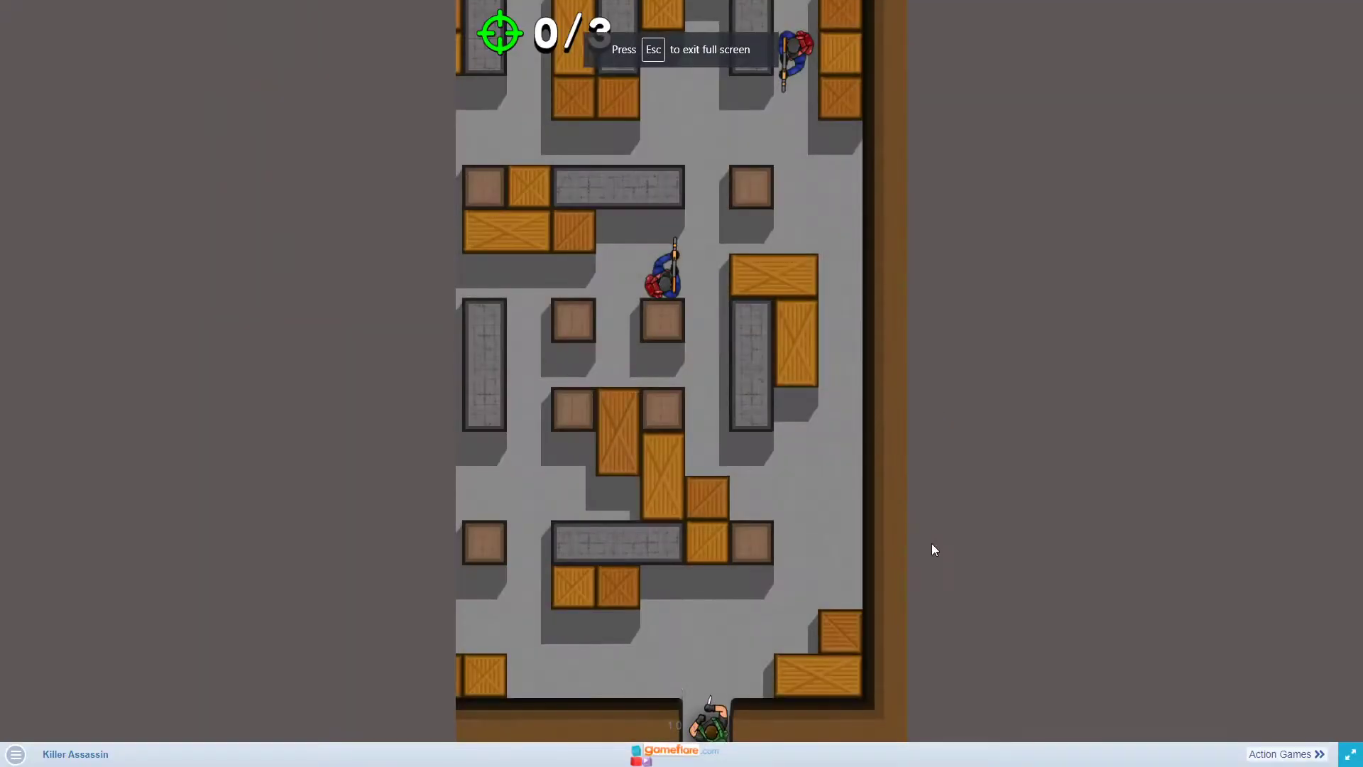
left_click(554, 634)
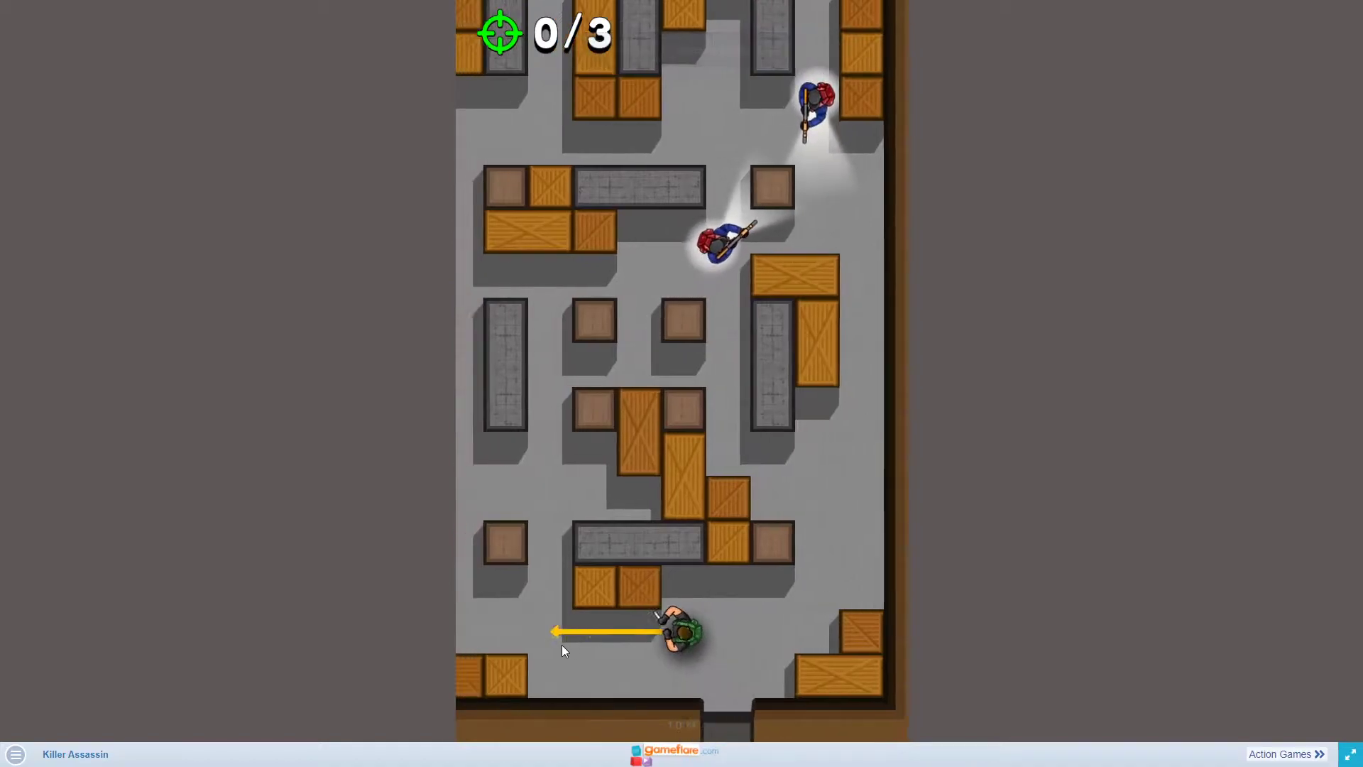
left_click(695, 461)
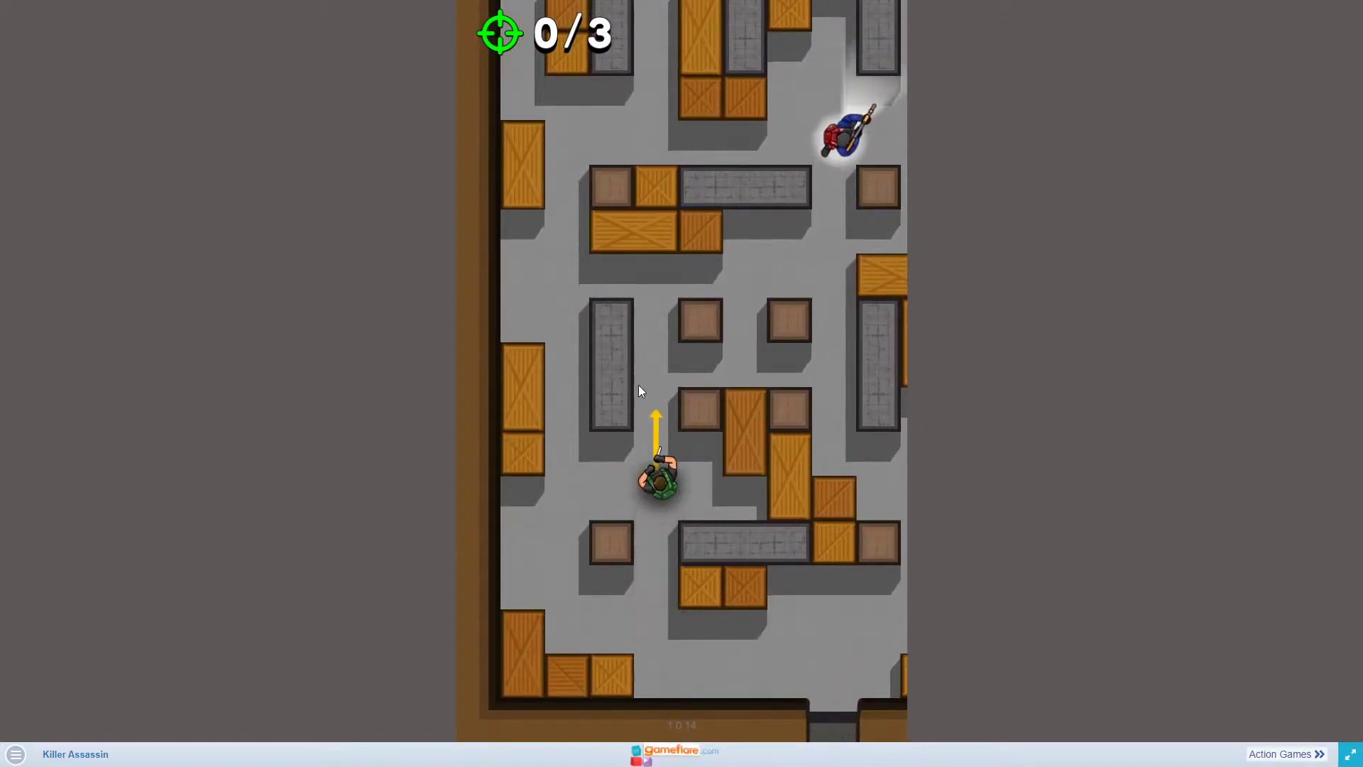
left_click(785, 343)
left_click(621, 254)
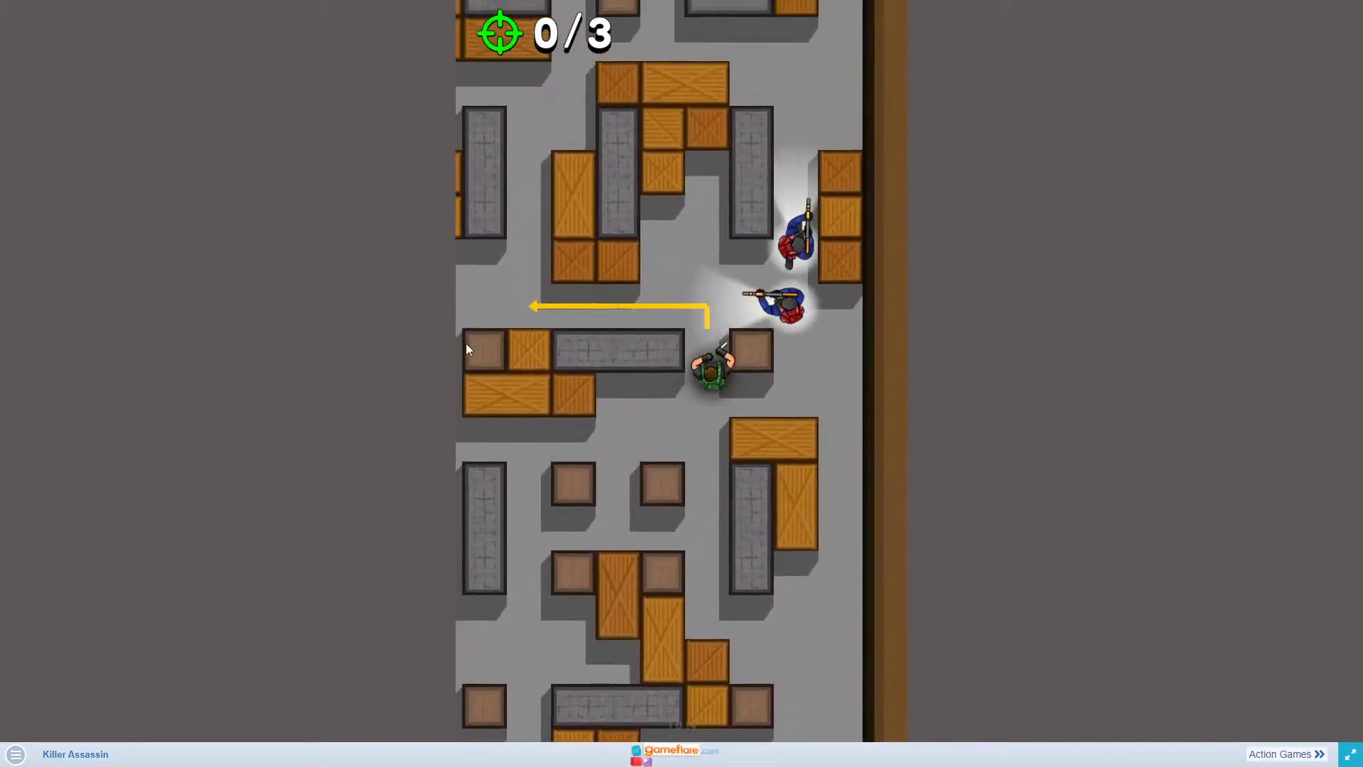
left_click(810, 351)
Ambush the last Level 12 guard coming from the left
left_click(755, 202)
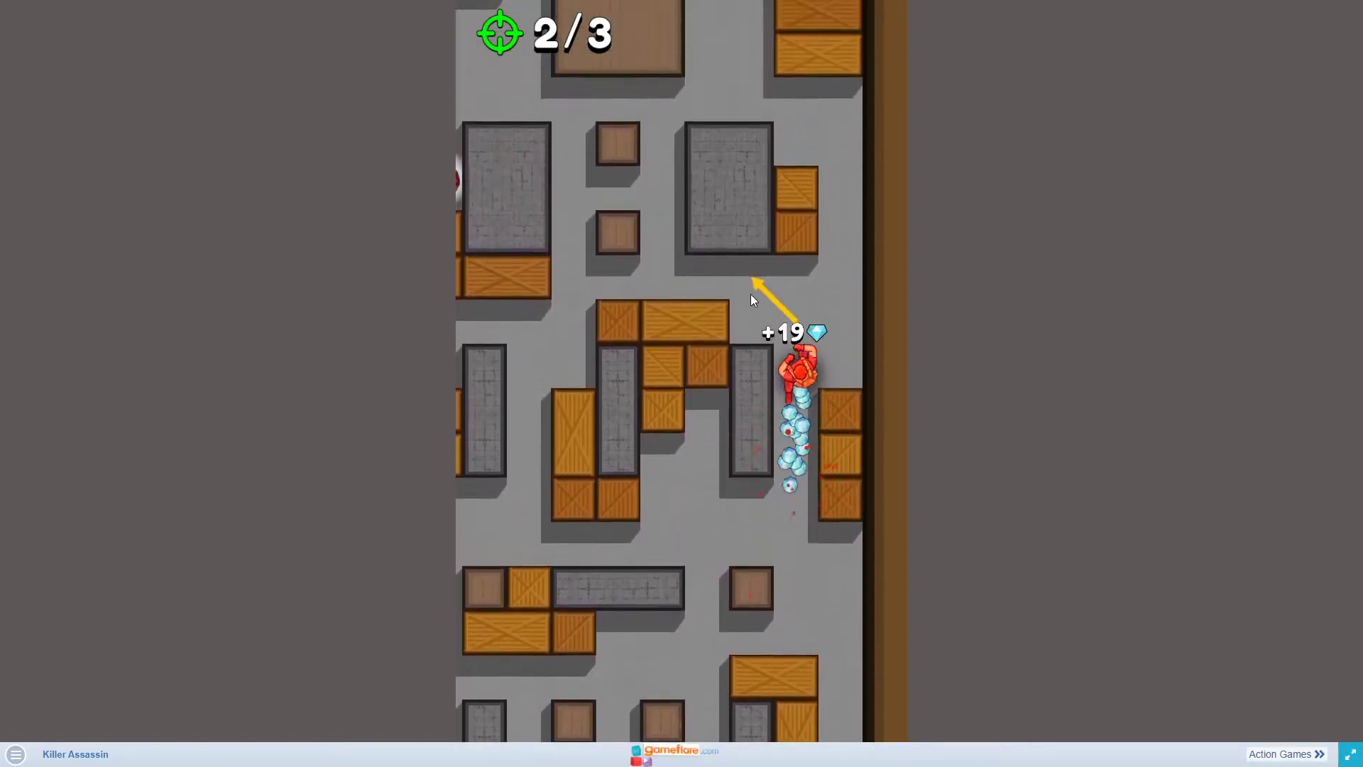
left_click(615, 442)
left_click(635, 507)
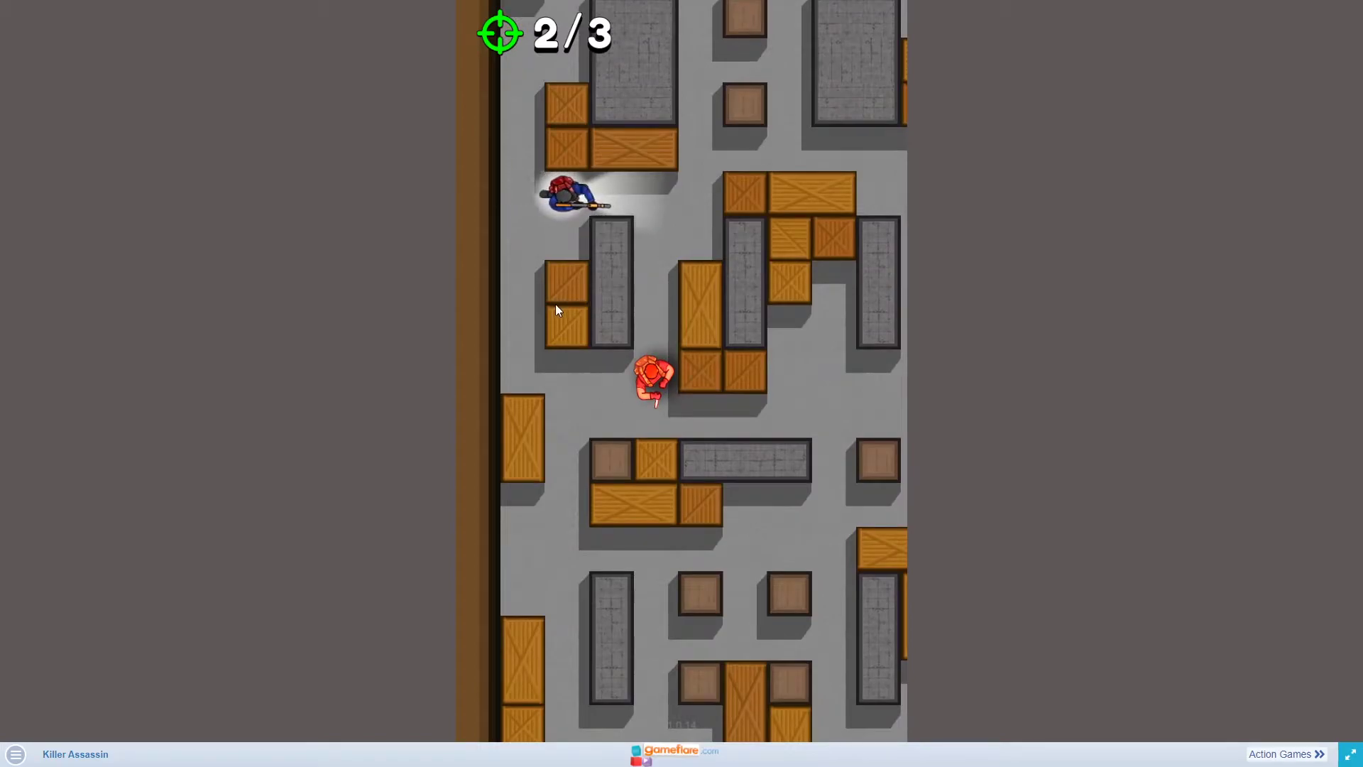
left_click(703, 319)
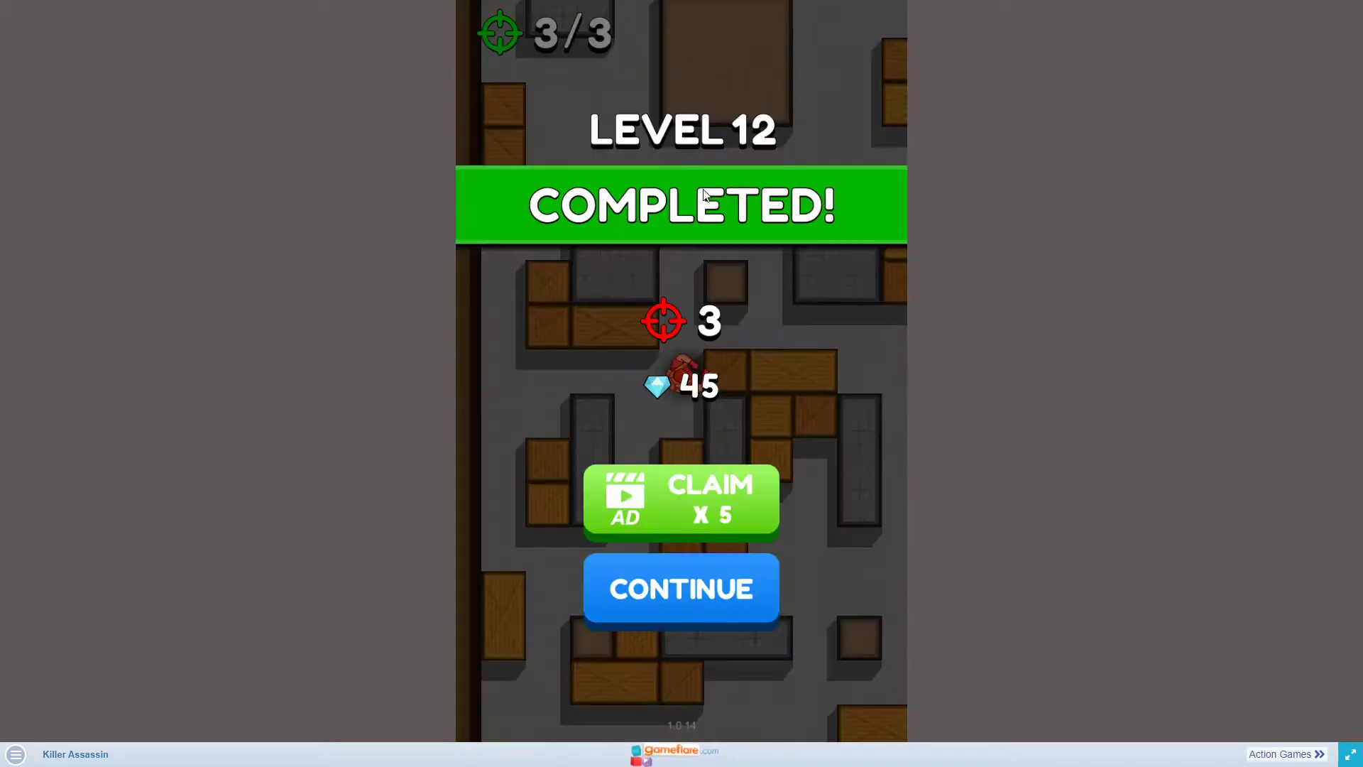
Move on to Level 13, start it, and take out the first guard past the stone wall
left_click(688, 594)
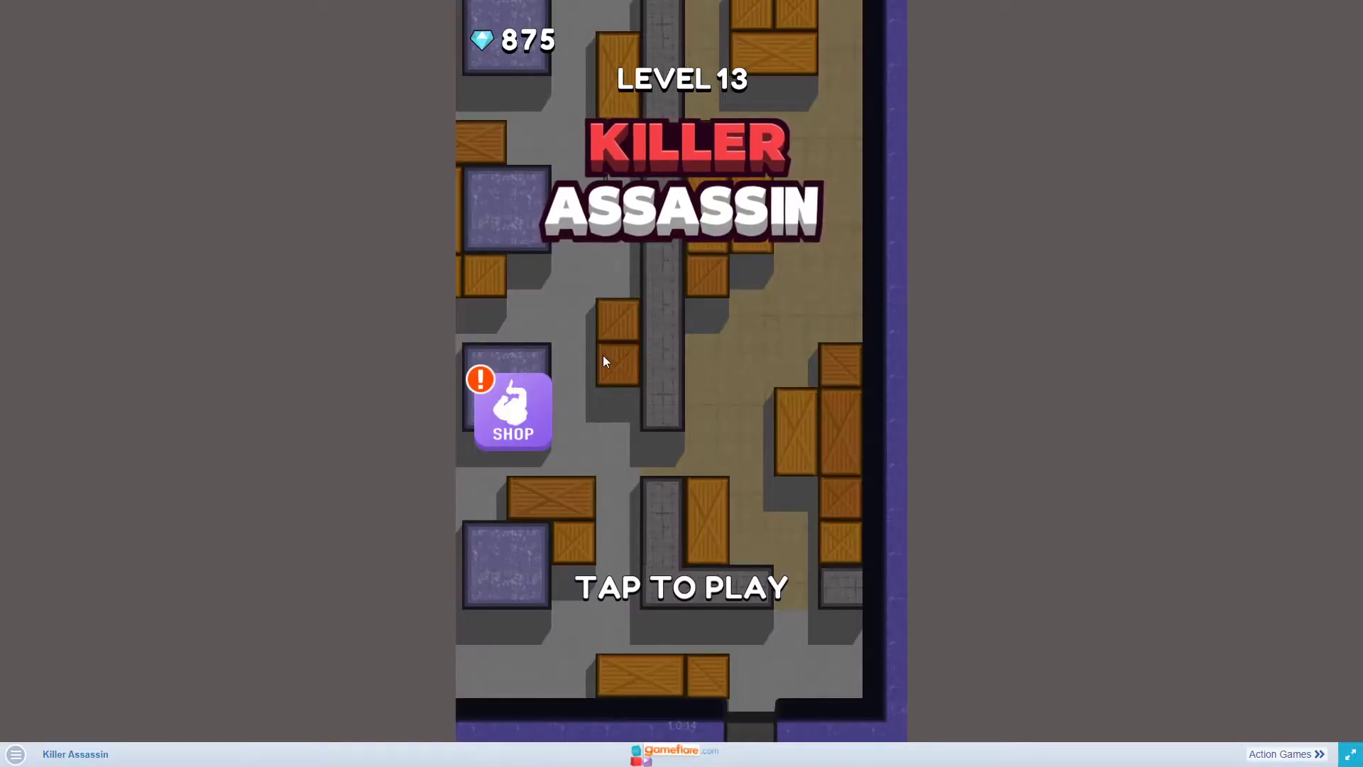
left_click(630, 312)
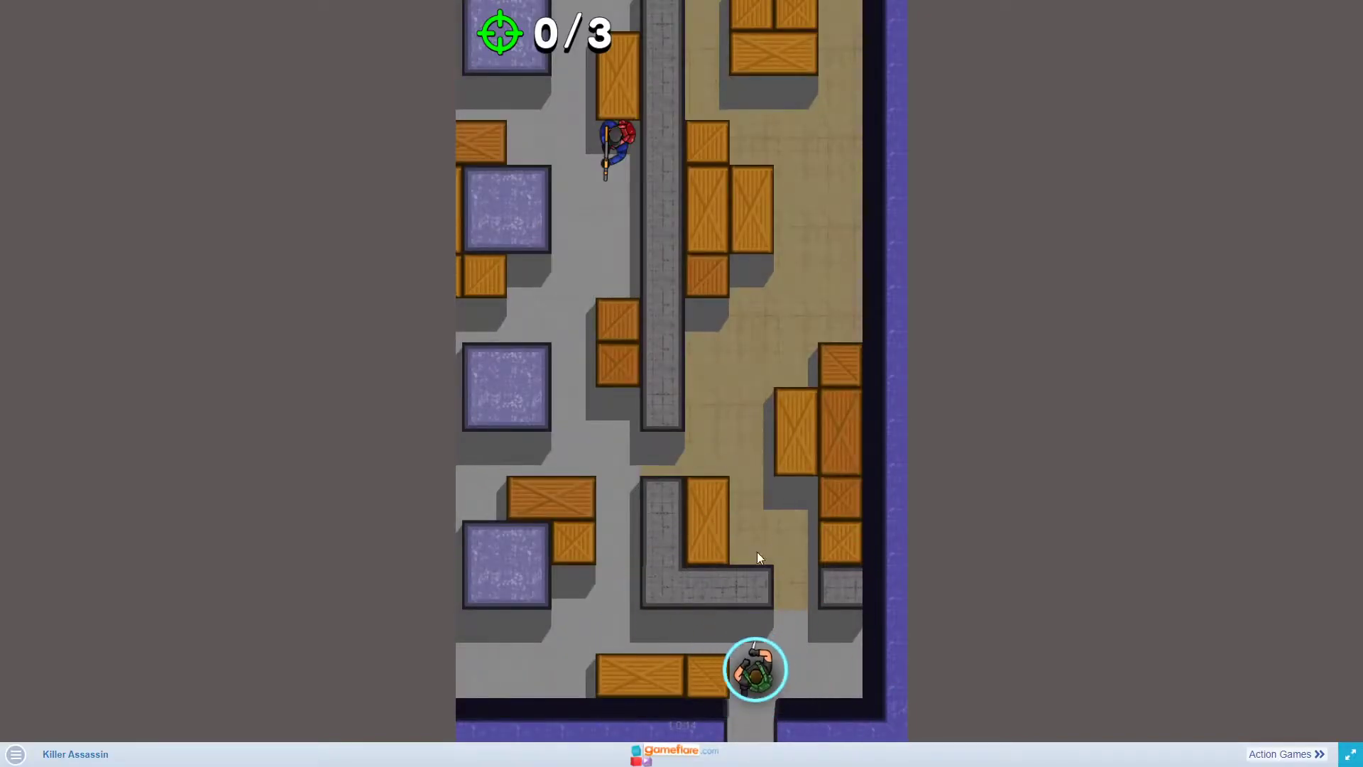
left_click_drag(820, 592, 742, 498)
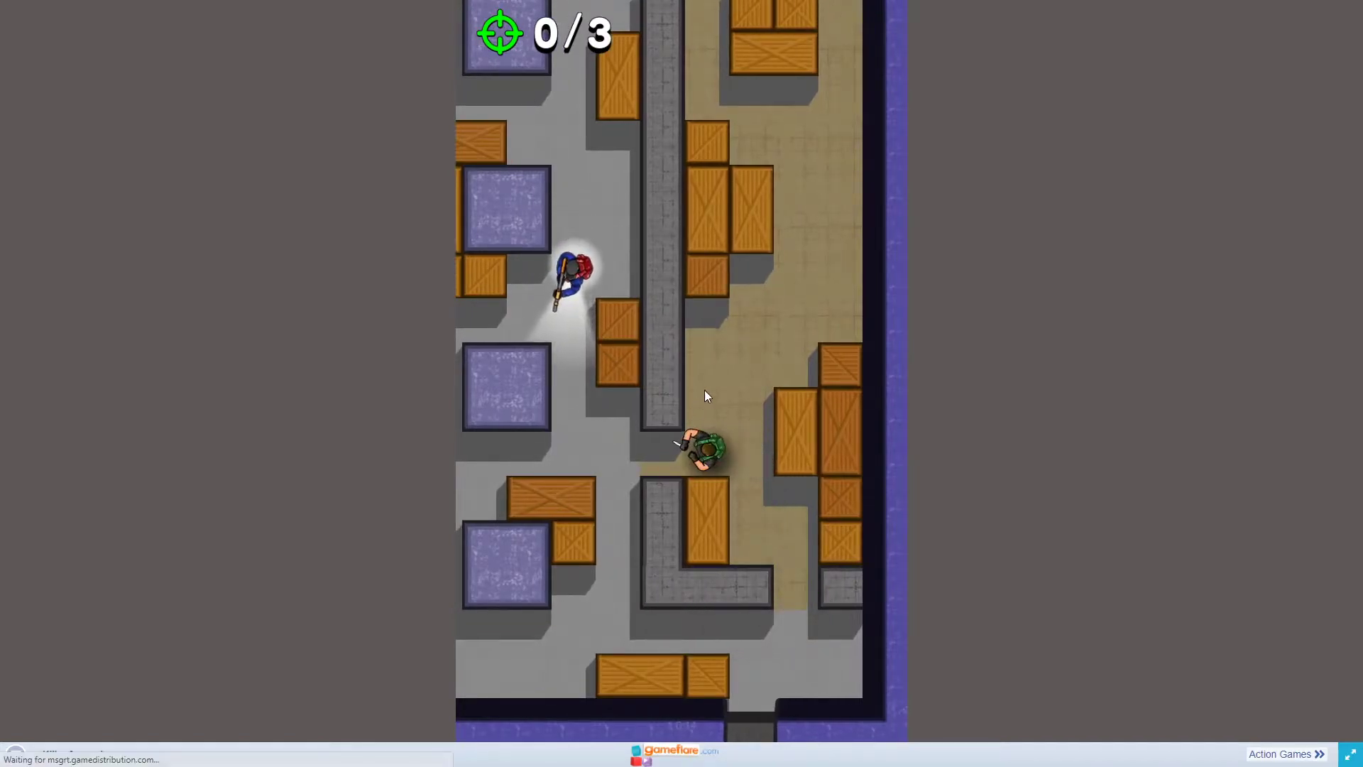
mouse_move(742, 497)
left_mouse_down()
mouse_move(697, 468)
mouse_move(681, 213)
left_mouse_up()
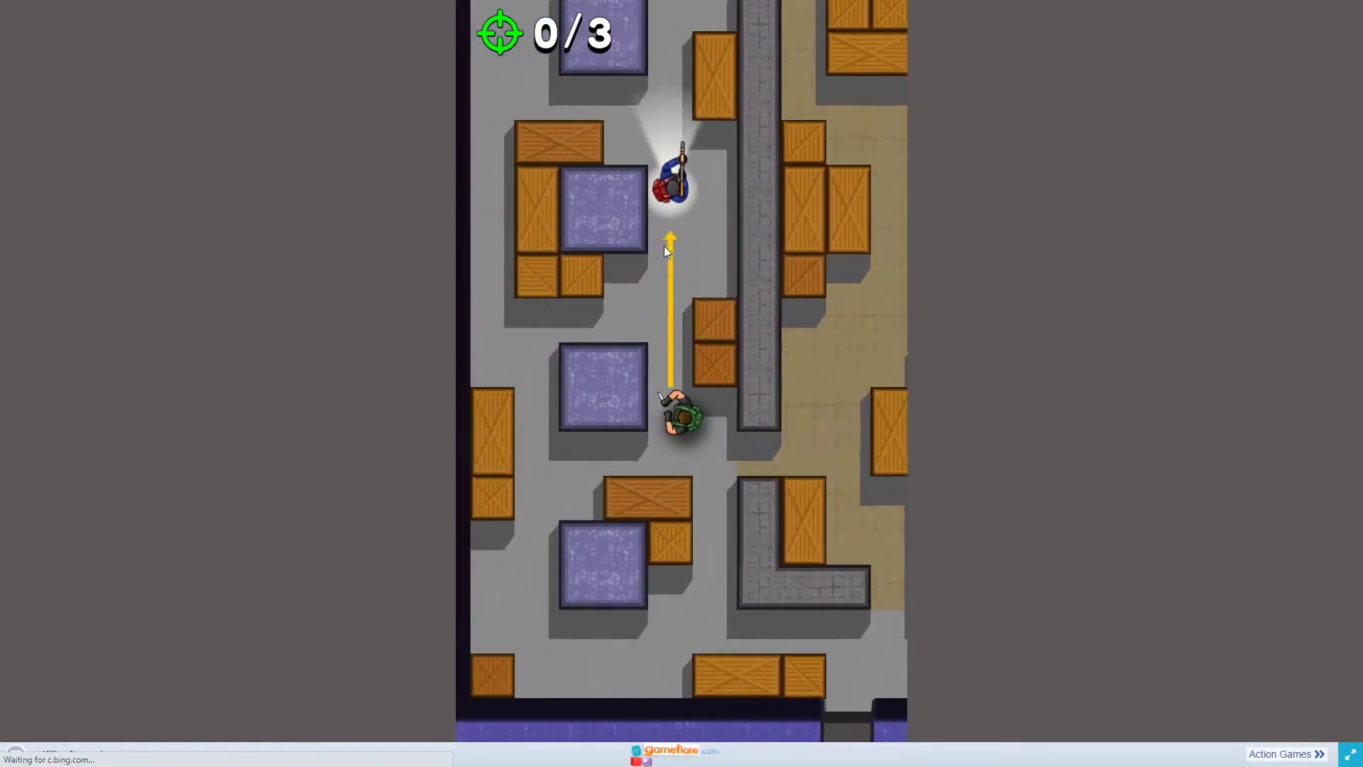
left_click(518, 374)
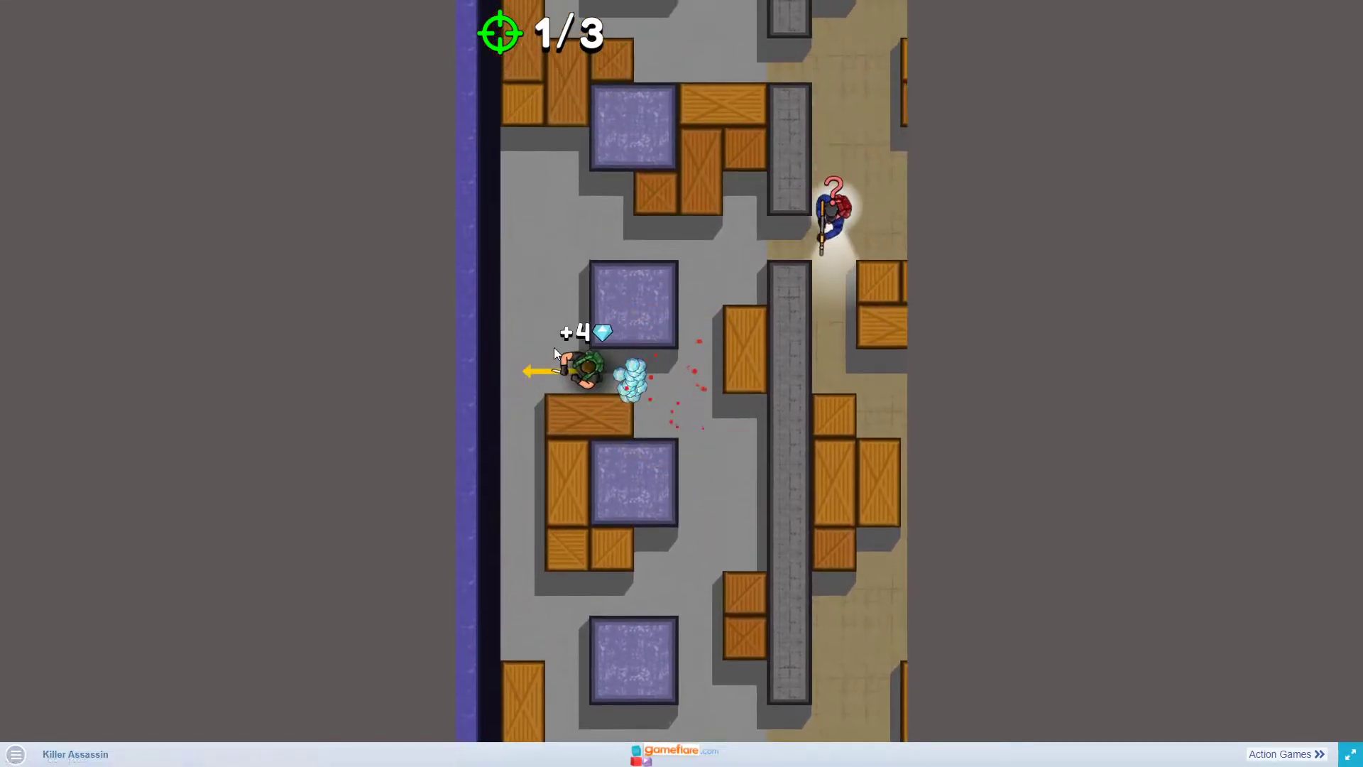
Eliminate the second guard, then slip past the crate to kill the final one
left_click(696, 296)
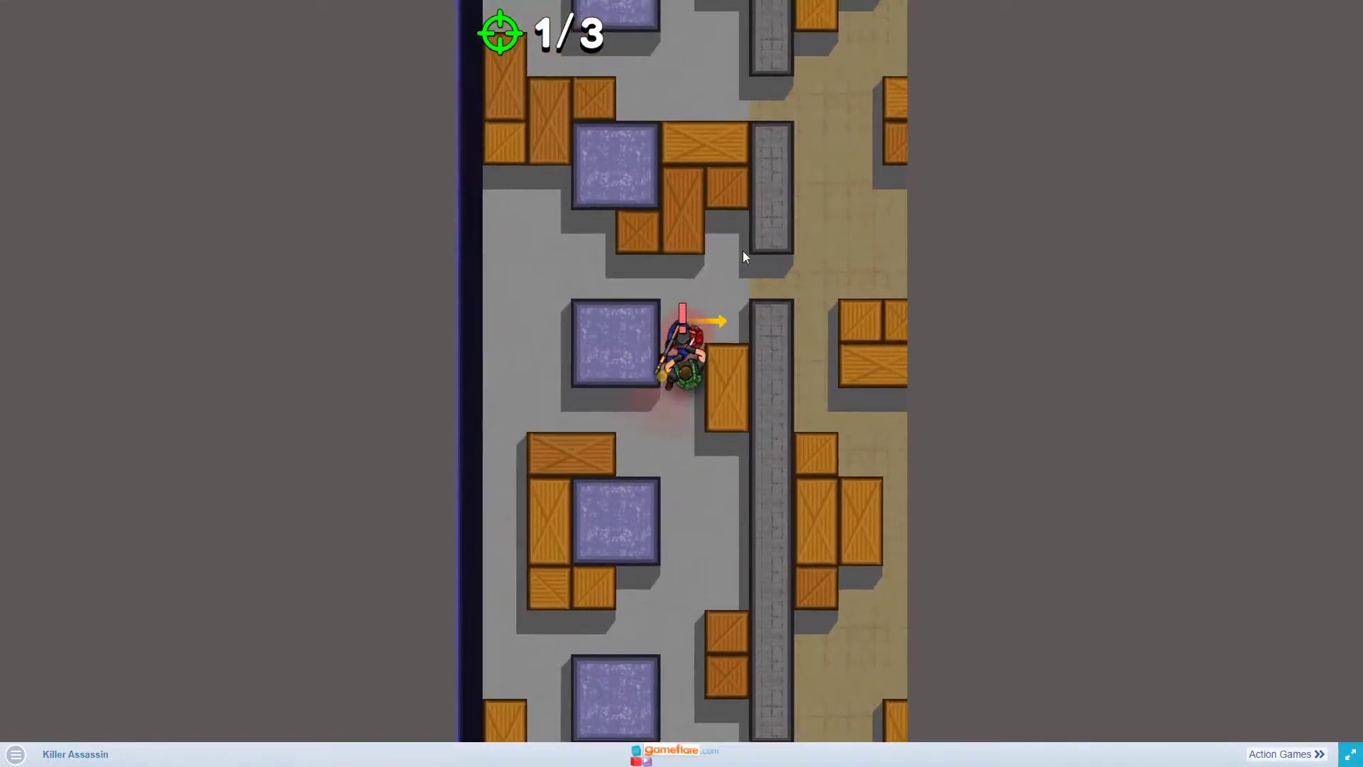
mouse_move(602, 366)
left_mouse_down()
mouse_move(635, 464)
mouse_move(622, 474)
mouse_move(632, 375)
left_mouse_up()
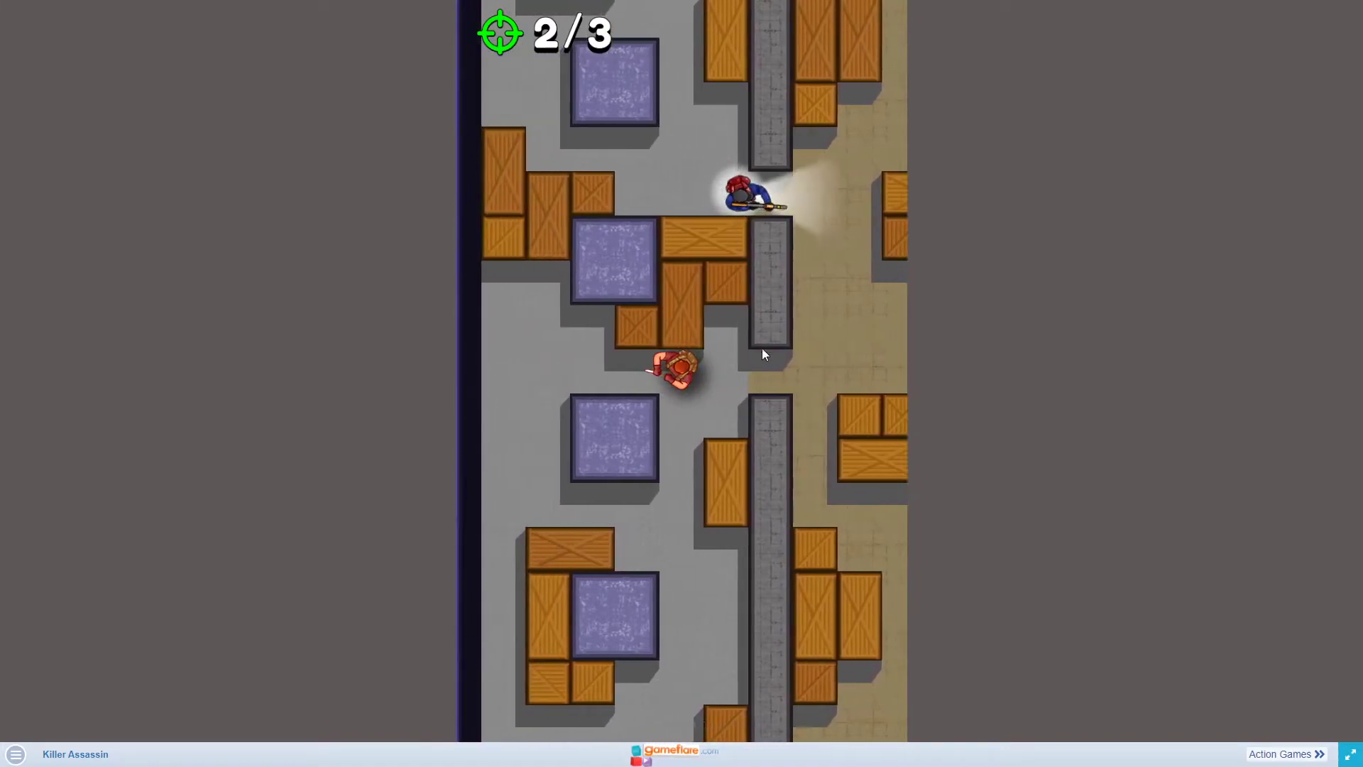
left_click_drag(760, 304, 808, 189)
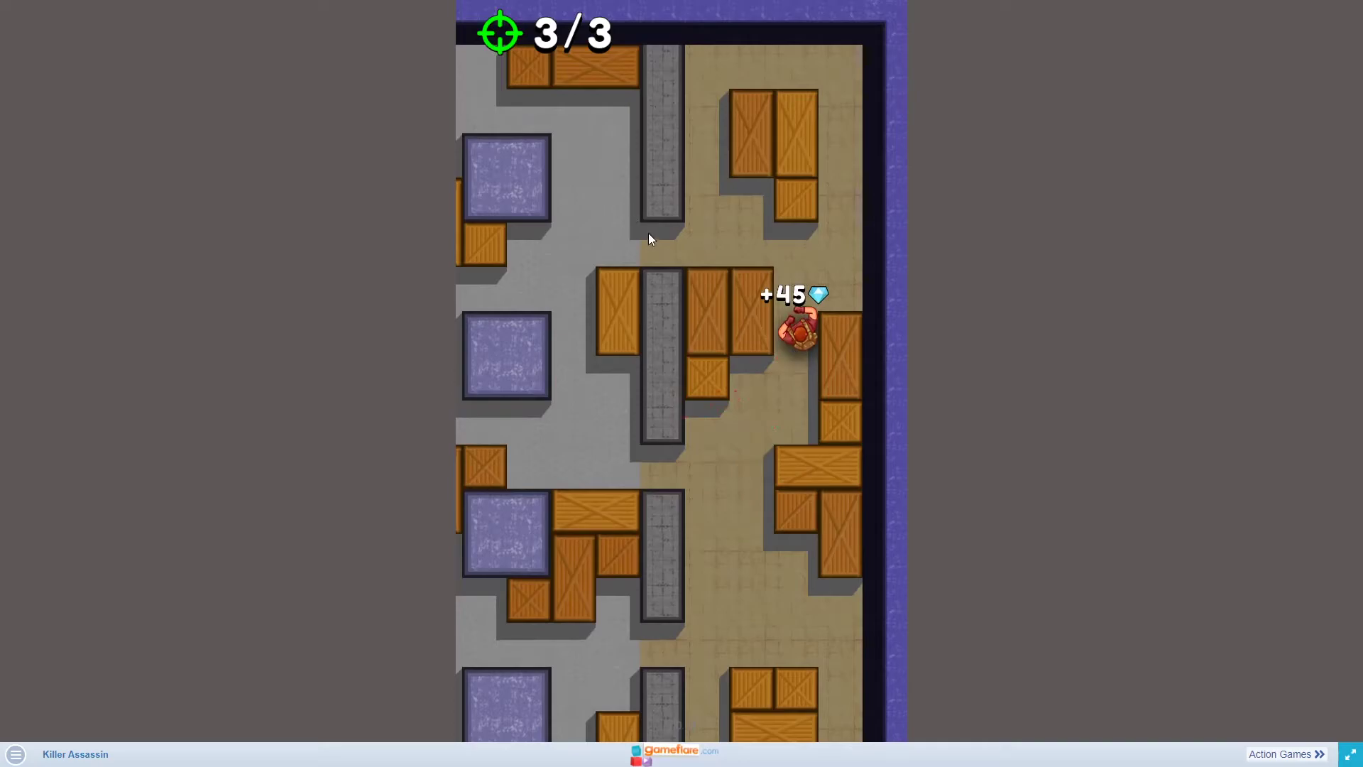
Start Level 14 and make a first attempt, taking out the second guard before failing
left_click(690, 589)
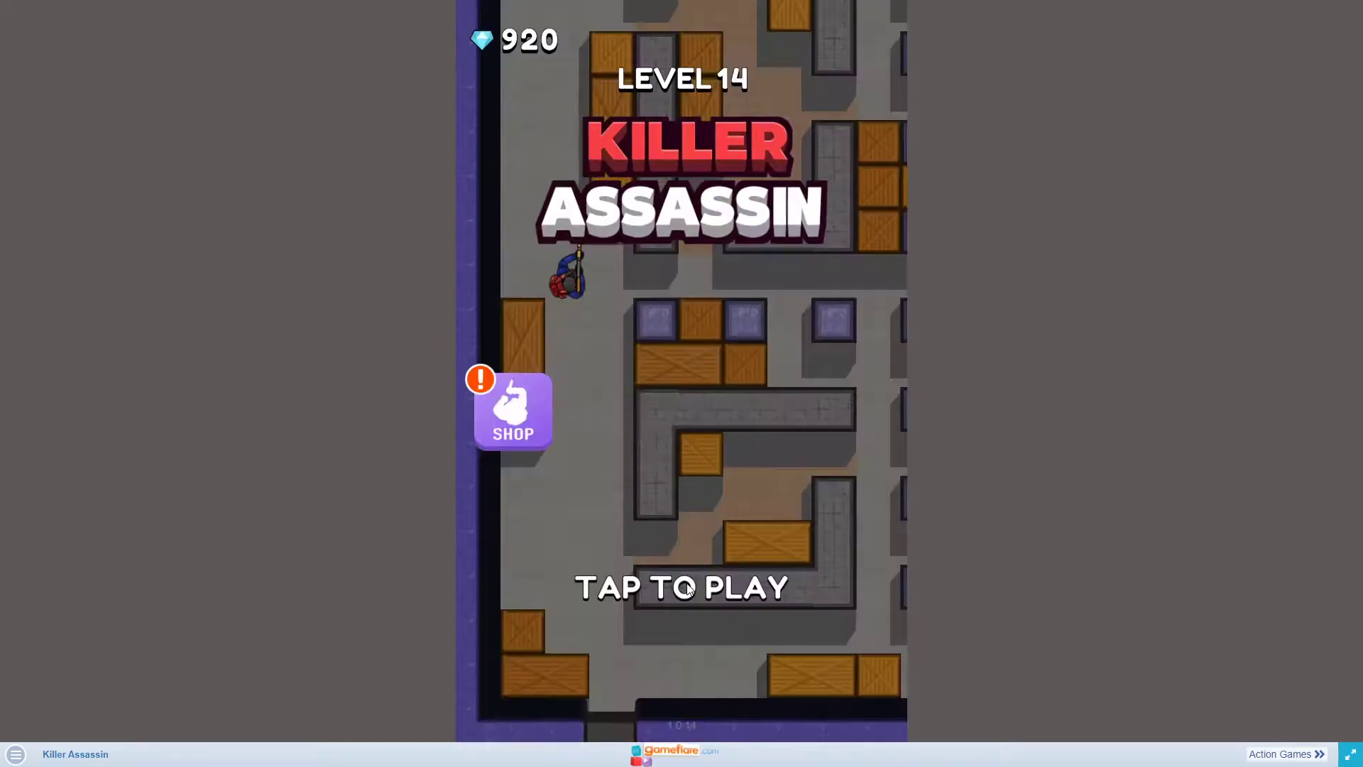
left_click(701, 617)
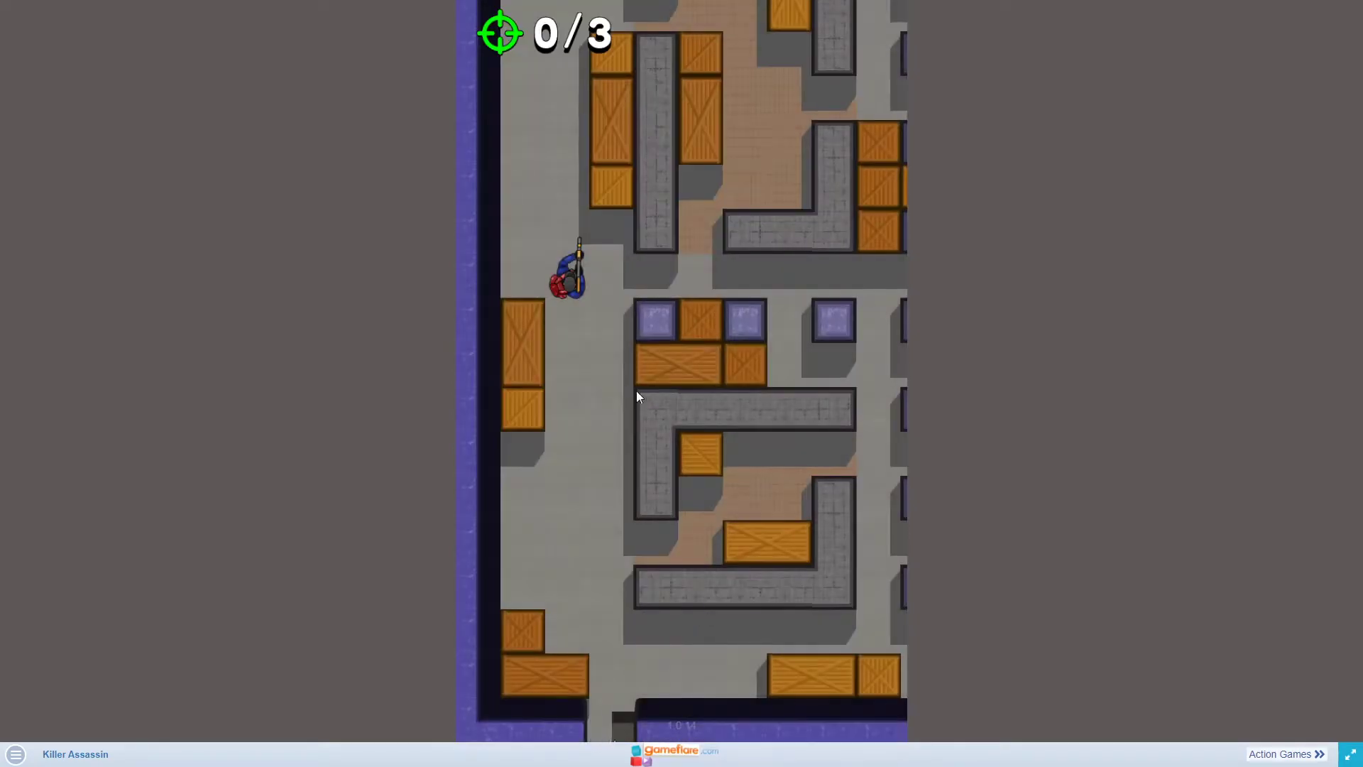
mouse_move(615, 587)
left_mouse_down()
mouse_move(796, 557)
mouse_move(832, 666)
mouse_move(771, 541)
mouse_move(393, 605)
left_mouse_up()
mouse_move(365, 487)
left_mouse_down()
mouse_move(715, 232)
mouse_move(723, 186)
mouse_move(800, 176)
mouse_move(854, 371)
mouse_move(739, 475)
mouse_move(714, 536)
mouse_move(731, 621)
left_mouse_up()
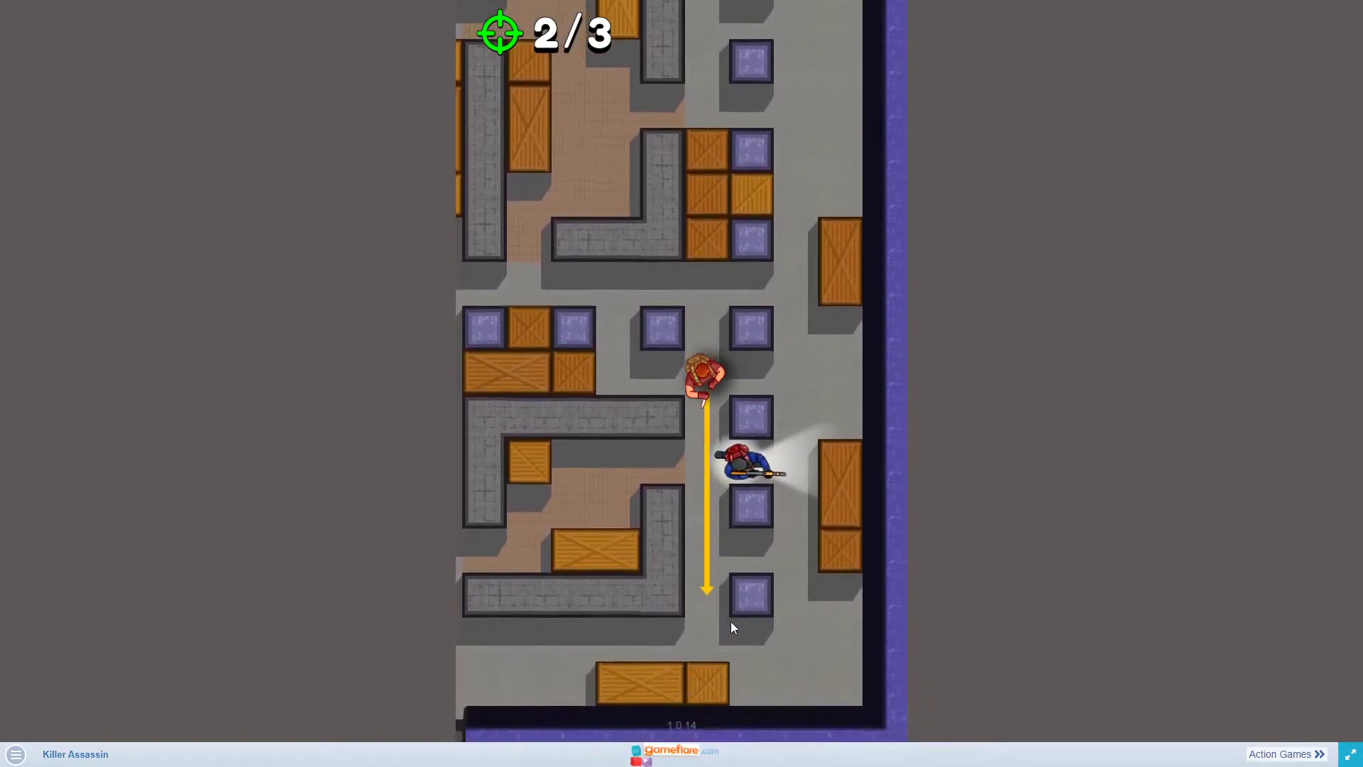
left_click_drag(786, 372, 670, 267)
left_click_drag(796, 405, 649, 476)
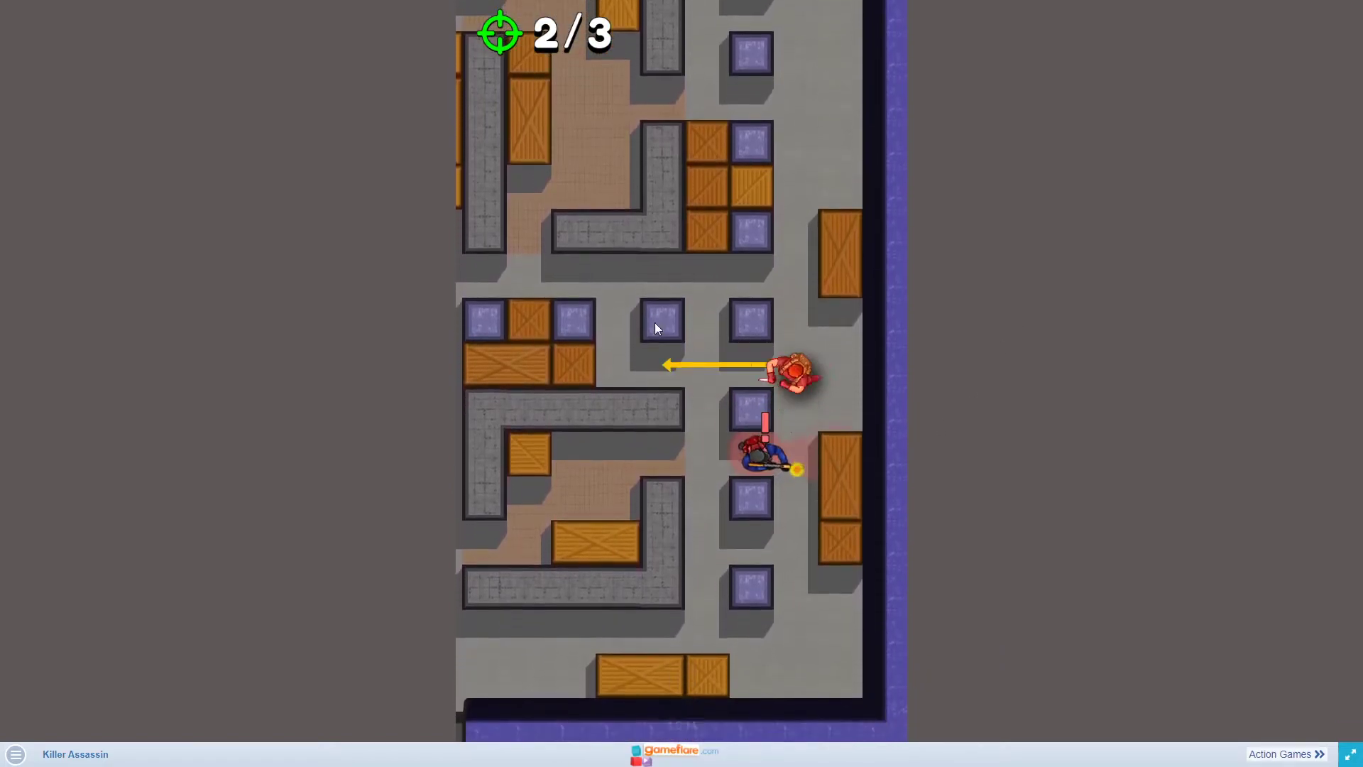
left_click_drag(655, 323, 773, 496)
left_click_drag(842, 427, 669, 339)
mouse_move(682, 277)
left_mouse_down()
mouse_move(695, 438)
mouse_move(783, 546)
mouse_move(661, 381)
left_mouse_up()
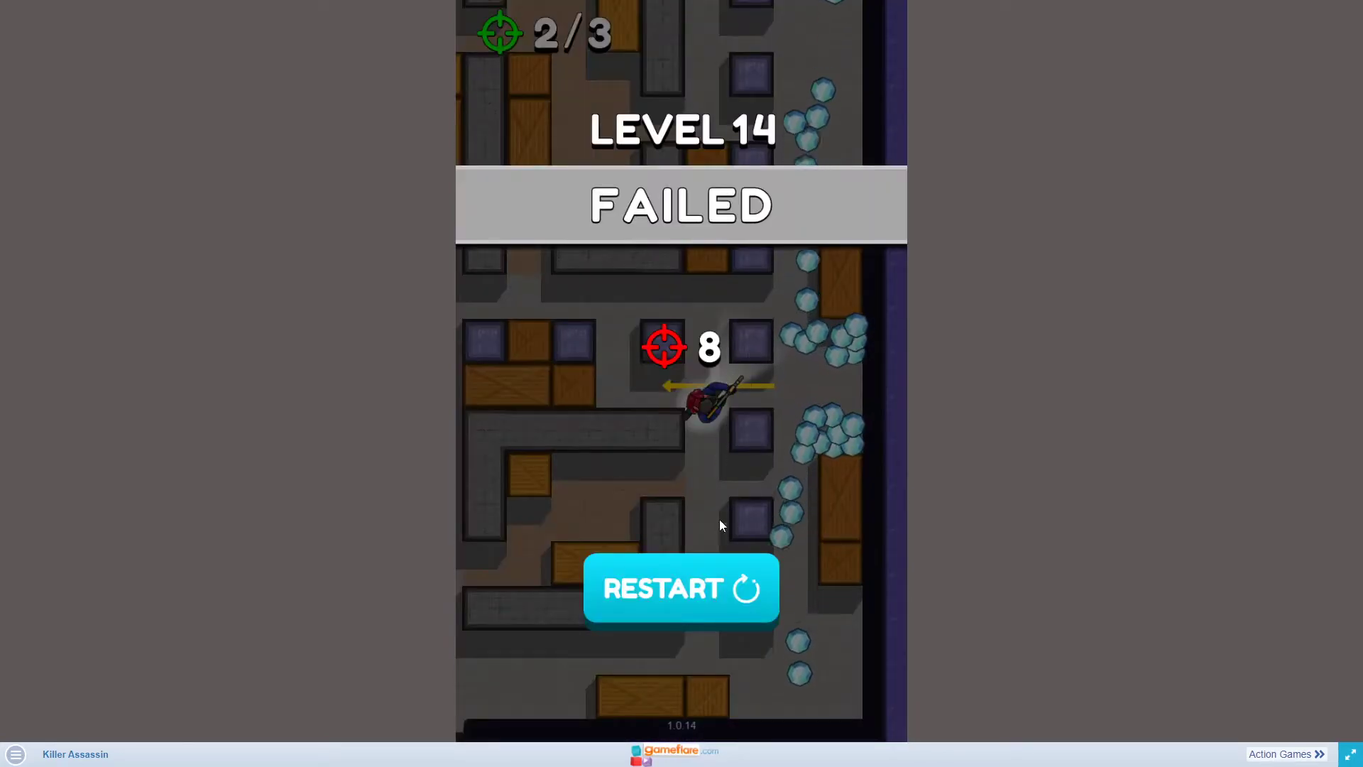
Restart Level 14, kill all three guards, and move on to Level 15
left_click(724, 605)
left_click(664, 562)
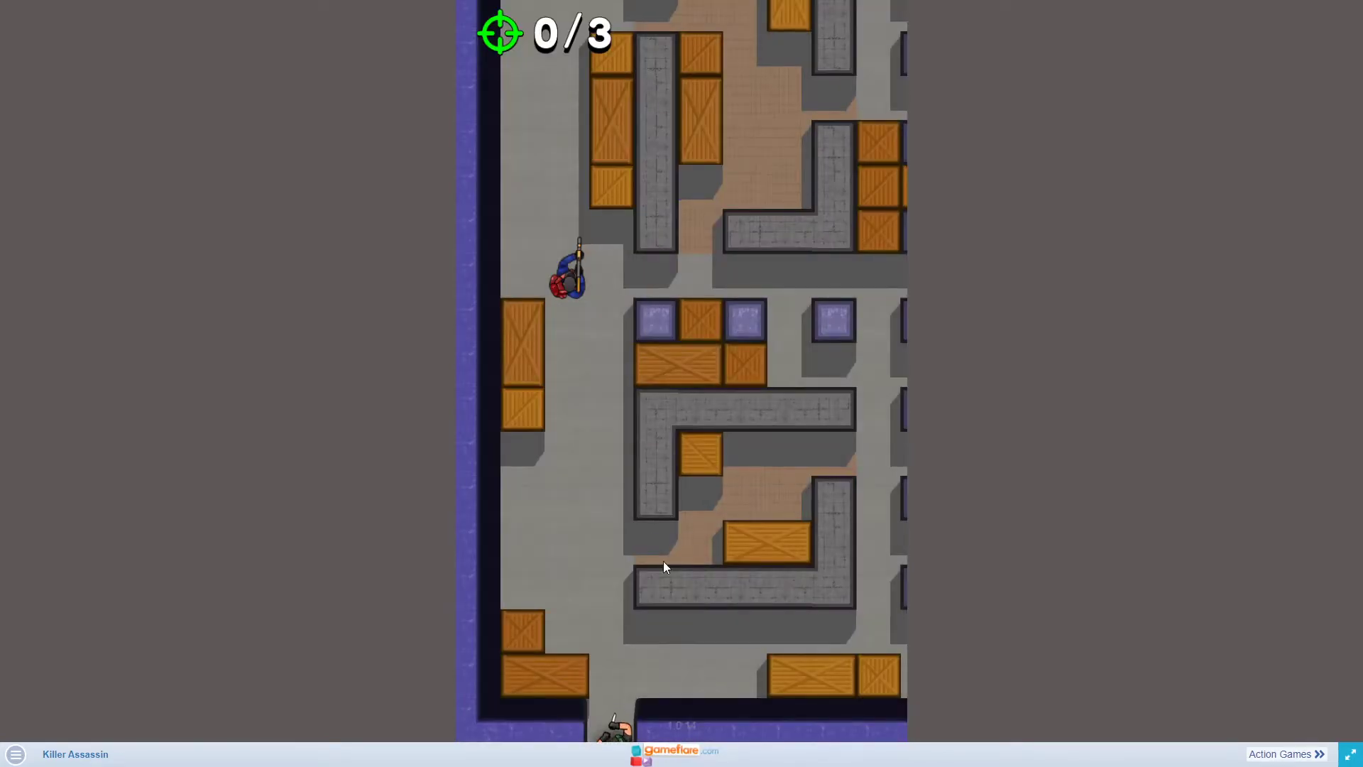
mouse_move(615, 673)
left_mouse_down()
mouse_move(604, 277)
mouse_move(817, 393)
mouse_move(764, 245)
mouse_move(671, 241)
mouse_move(565, 634)
left_mouse_up()
right_click(639, 660)
left_click_drag(657, 394, 608, 213)
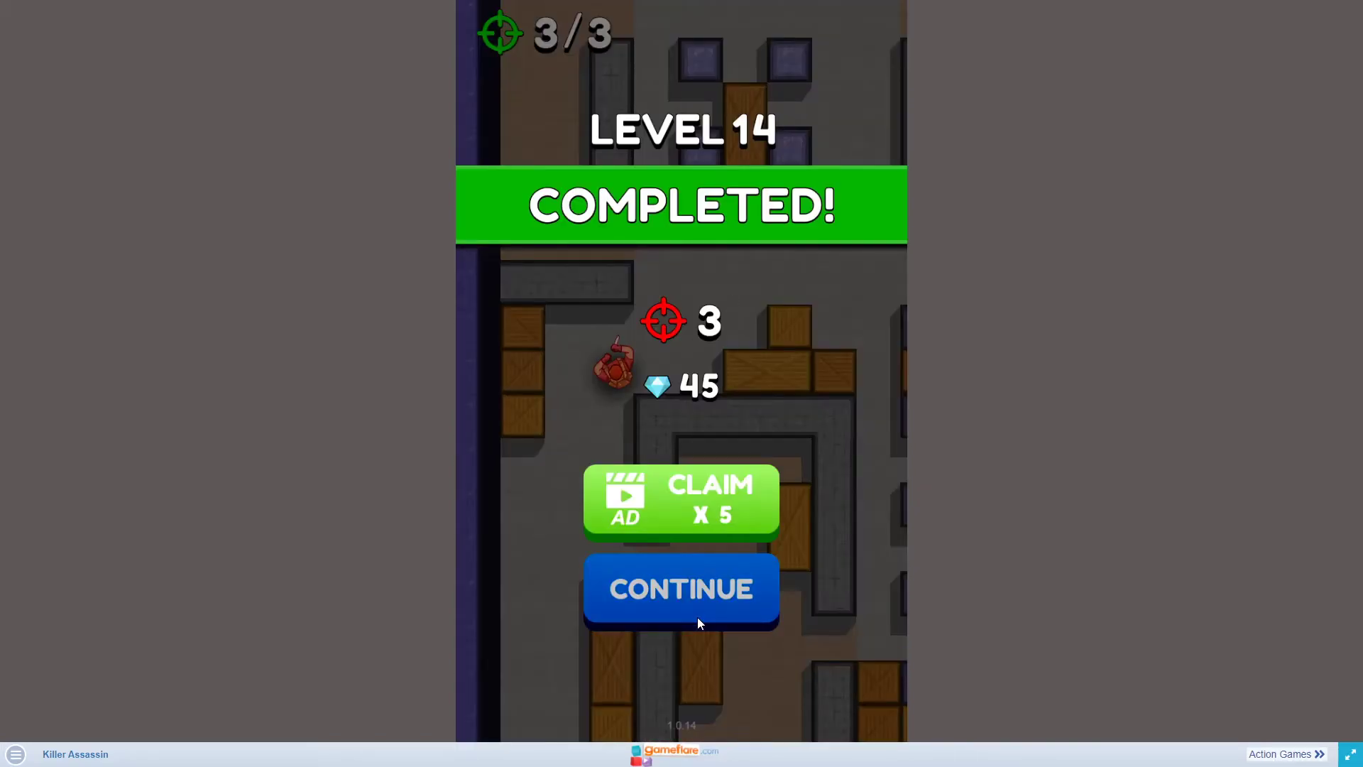
left_click(697, 616)
Run the assassin through the guard clusters to clear all 20 Level 15 targets, then continue
left_click(586, 608)
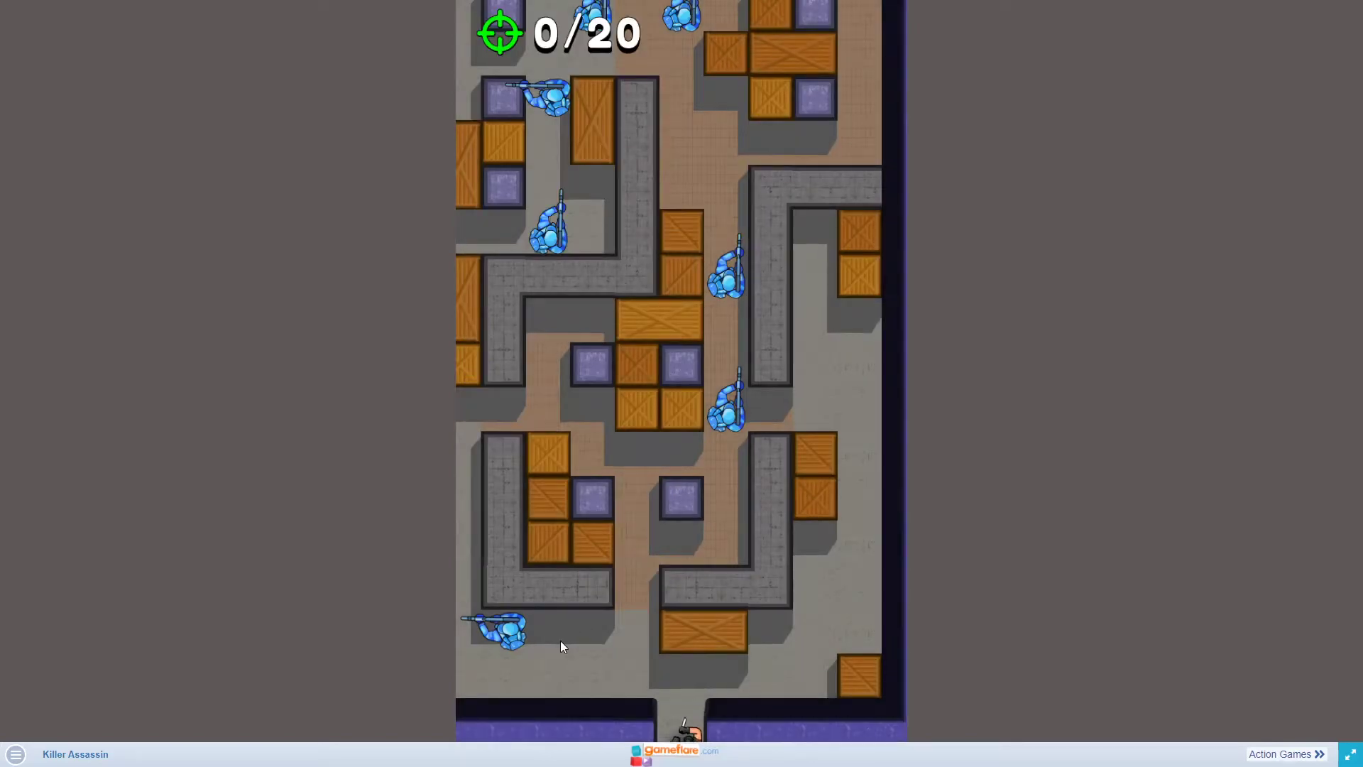
mouse_move(505, 612)
left_mouse_down()
mouse_move(793, 348)
mouse_move(706, 187)
mouse_move(629, 405)
left_mouse_up()
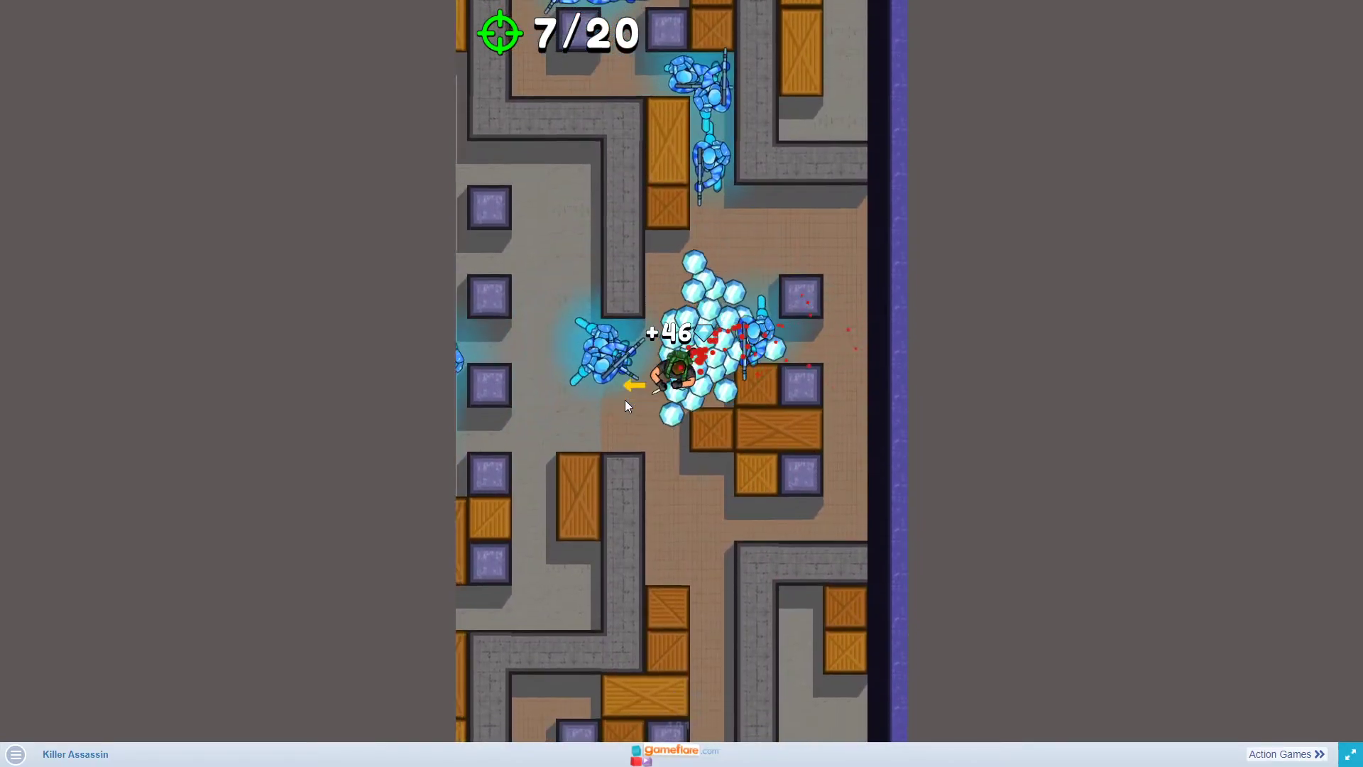
mouse_move(625, 399)
left_mouse_down()
mouse_move(859, 353)
mouse_move(717, 517)
mouse_move(575, 244)
mouse_move(887, 348)
mouse_move(702, 488)
mouse_move(590, 423)
left_mouse_up()
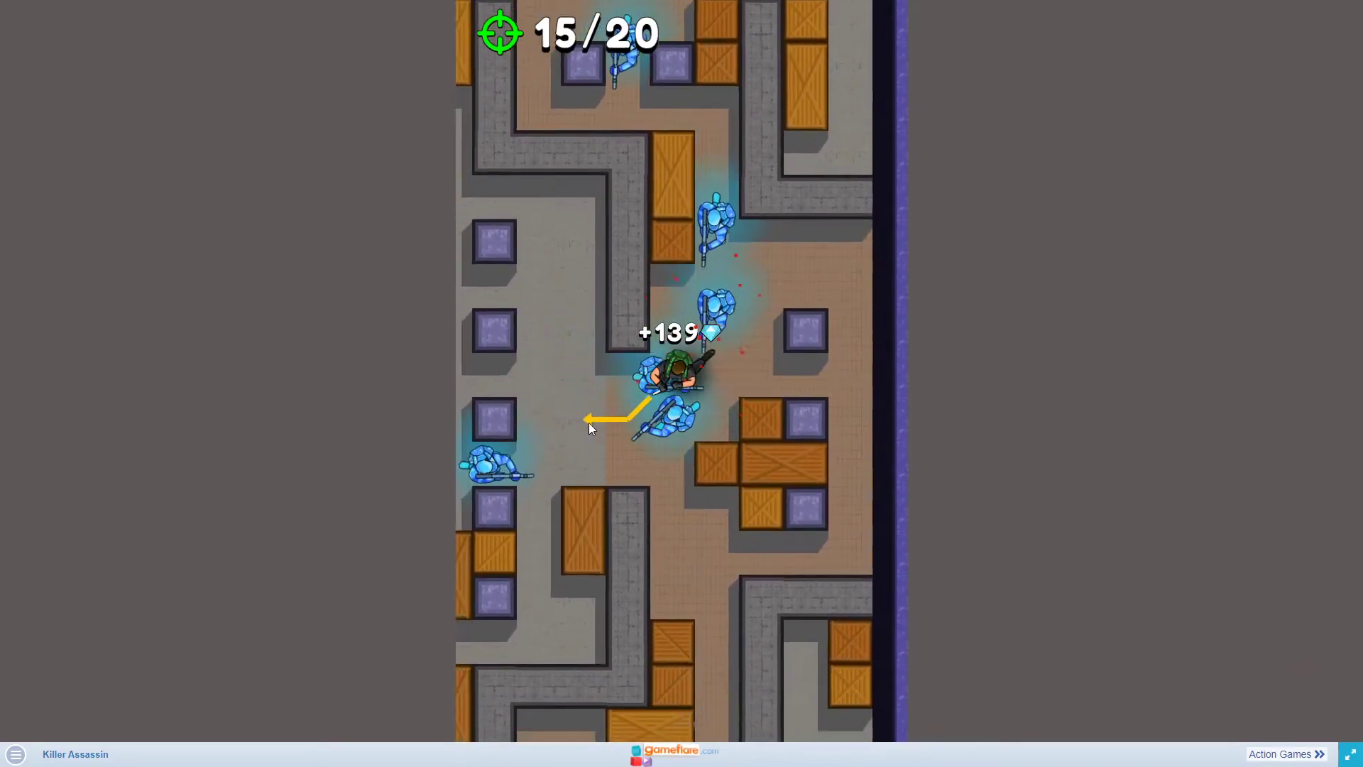
right_click(713, 423)
mouse_move(712, 423)
left_mouse_down()
mouse_move(611, 358)
mouse_move(956, 366)
mouse_move(707, 433)
mouse_move(648, 544)
mouse_move(773, 311)
mouse_move(805, 289)
left_mouse_up()
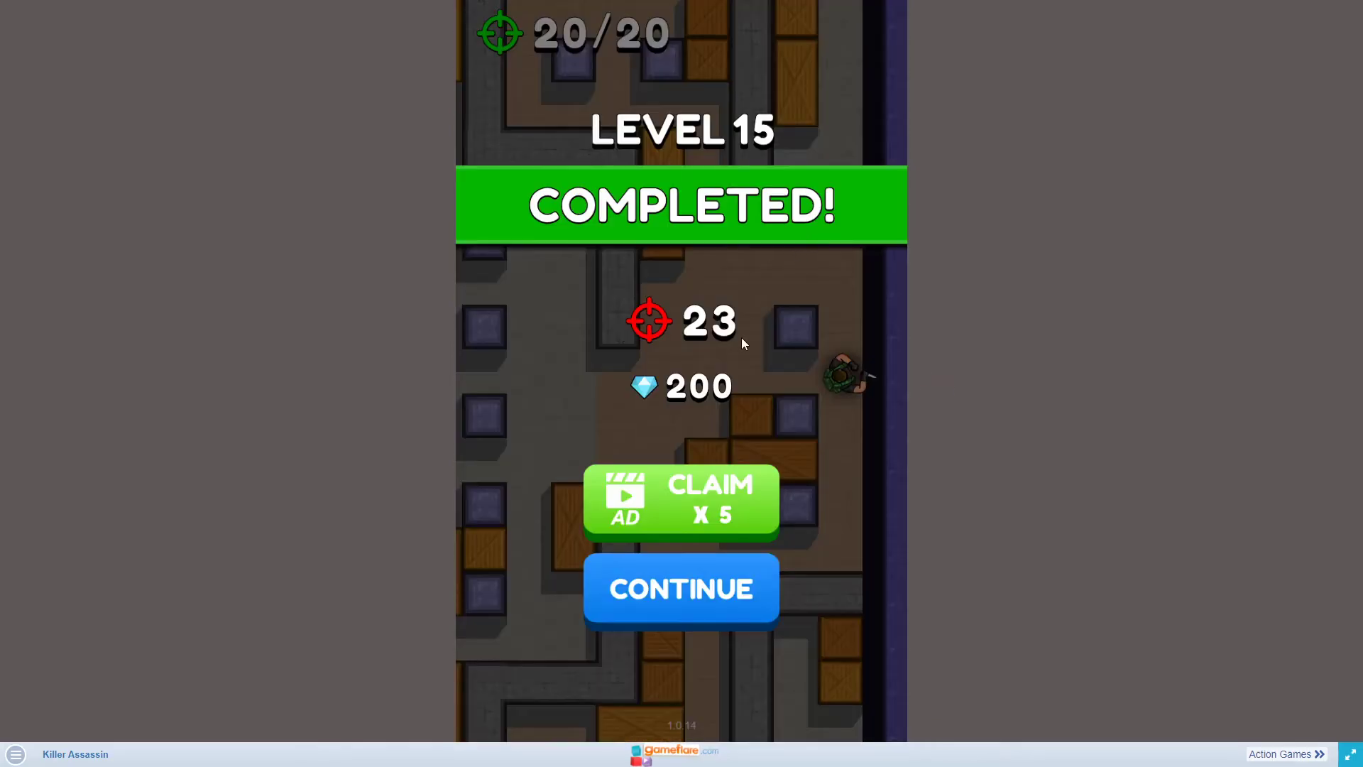
left_click(681, 622)
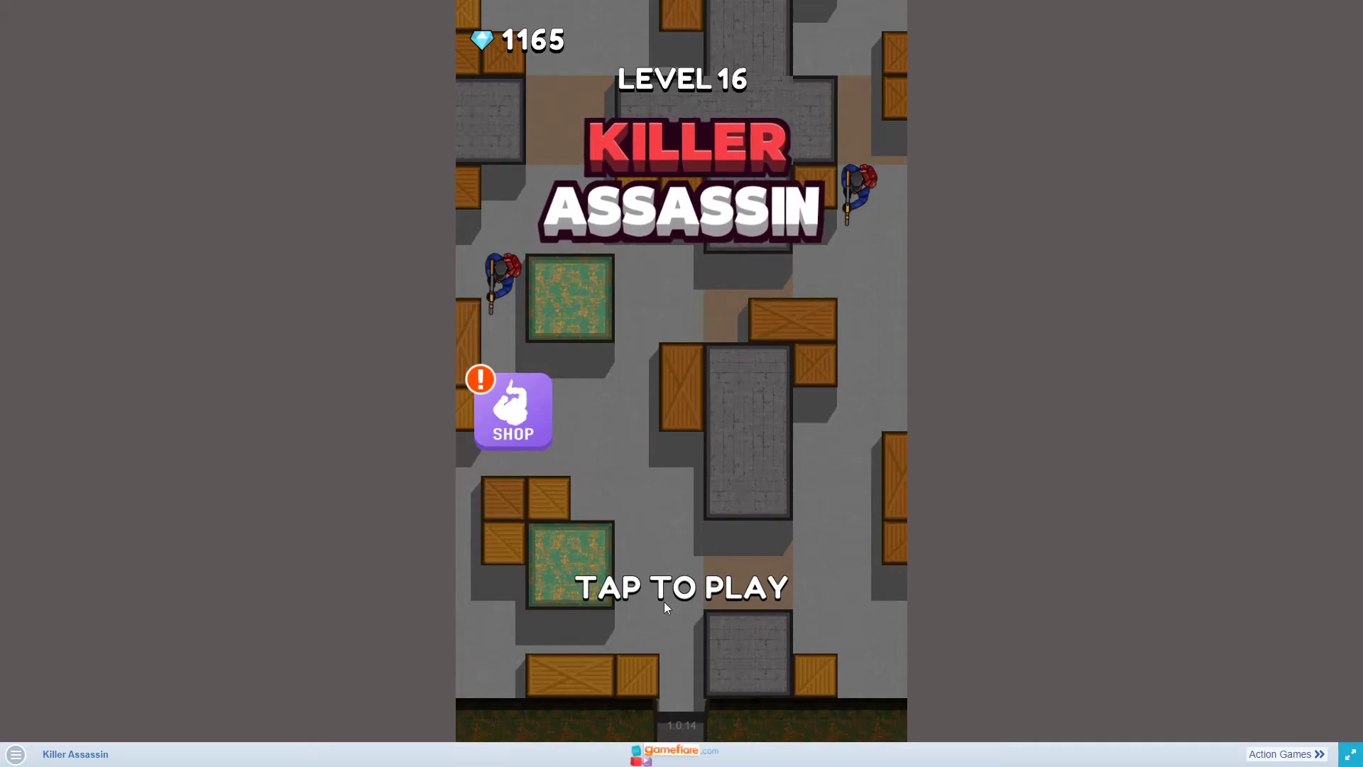
Start Level 16 and route the assassin around the green block to kill all four guards
left_click(683, 593)
left_click_drag(671, 525, 552, 316)
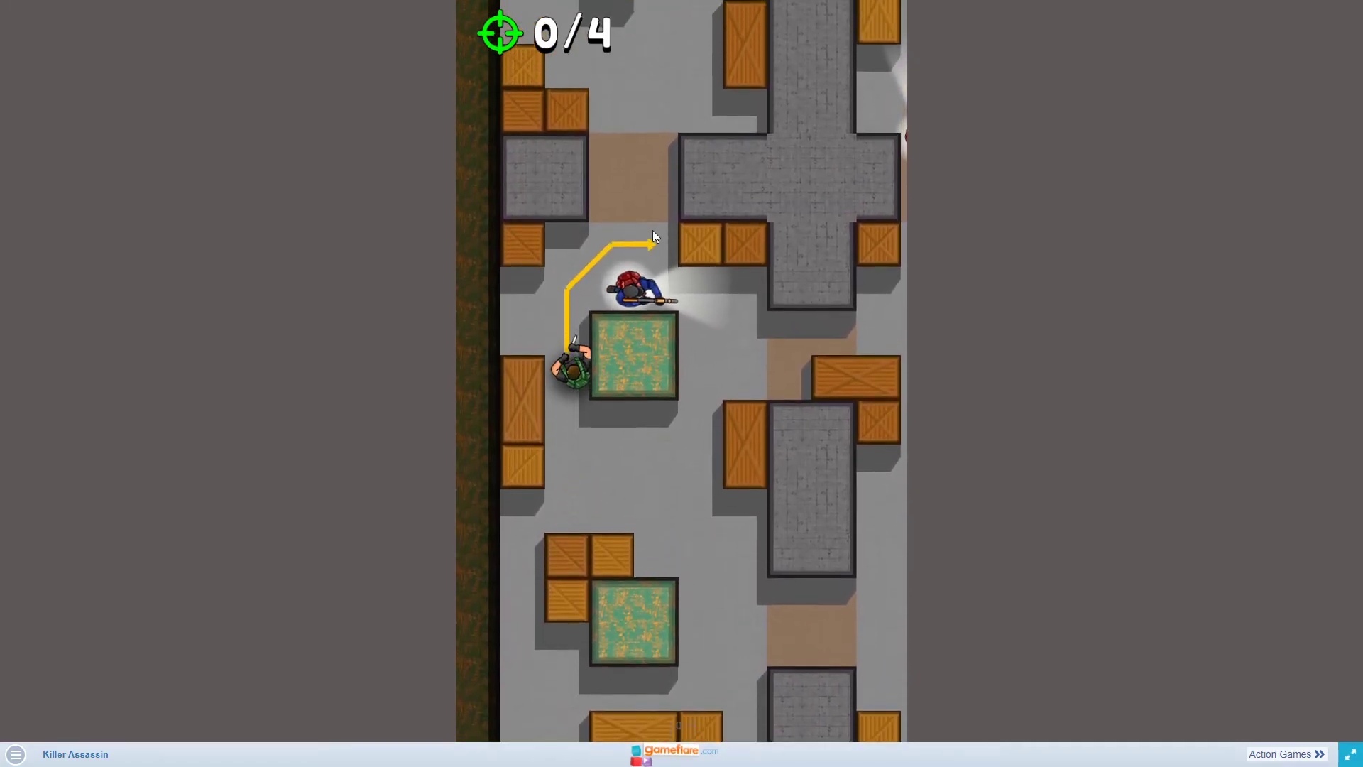
mouse_move(552, 315)
left_mouse_down()
mouse_move(821, 416)
mouse_move(659, 157)
left_mouse_up()
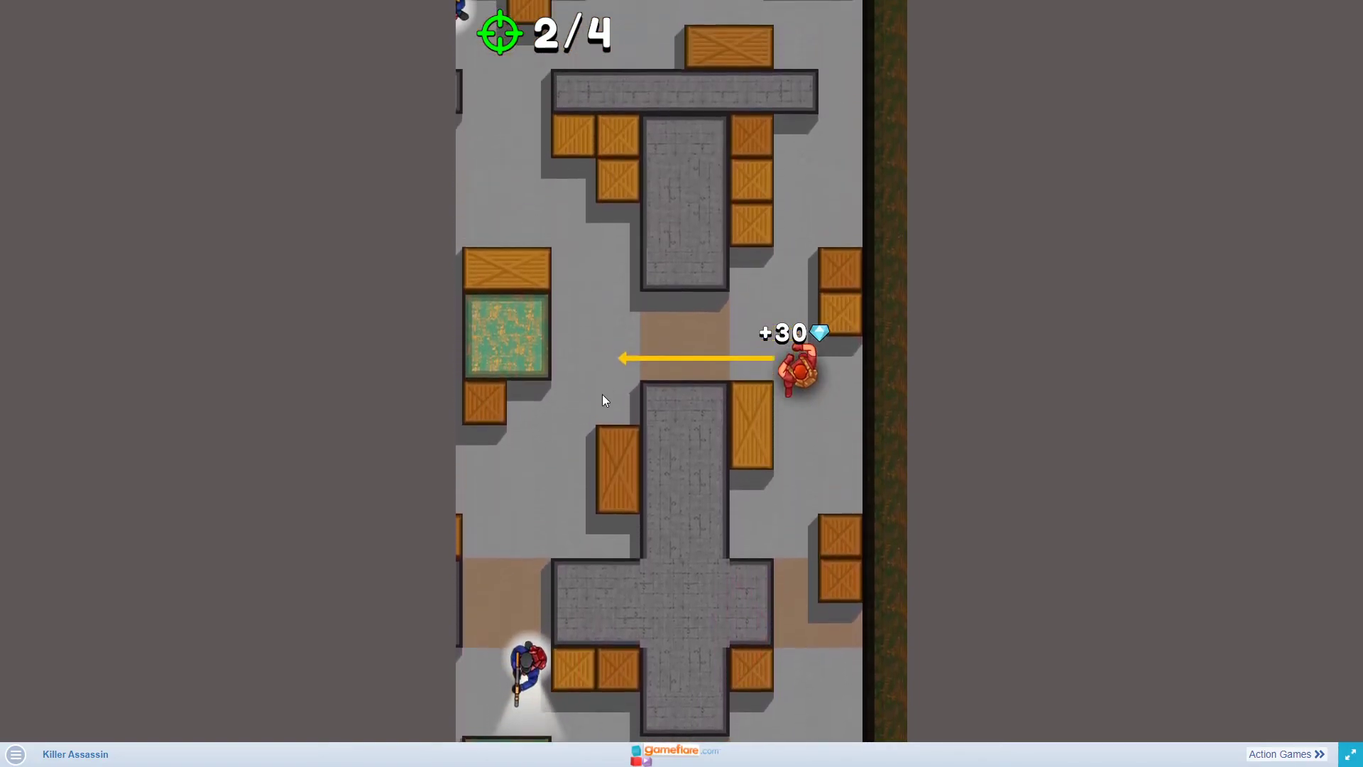
mouse_move(660, 157)
left_mouse_down()
mouse_move(670, 572)
mouse_move(846, 497)
mouse_move(770, 89)
left_mouse_up()
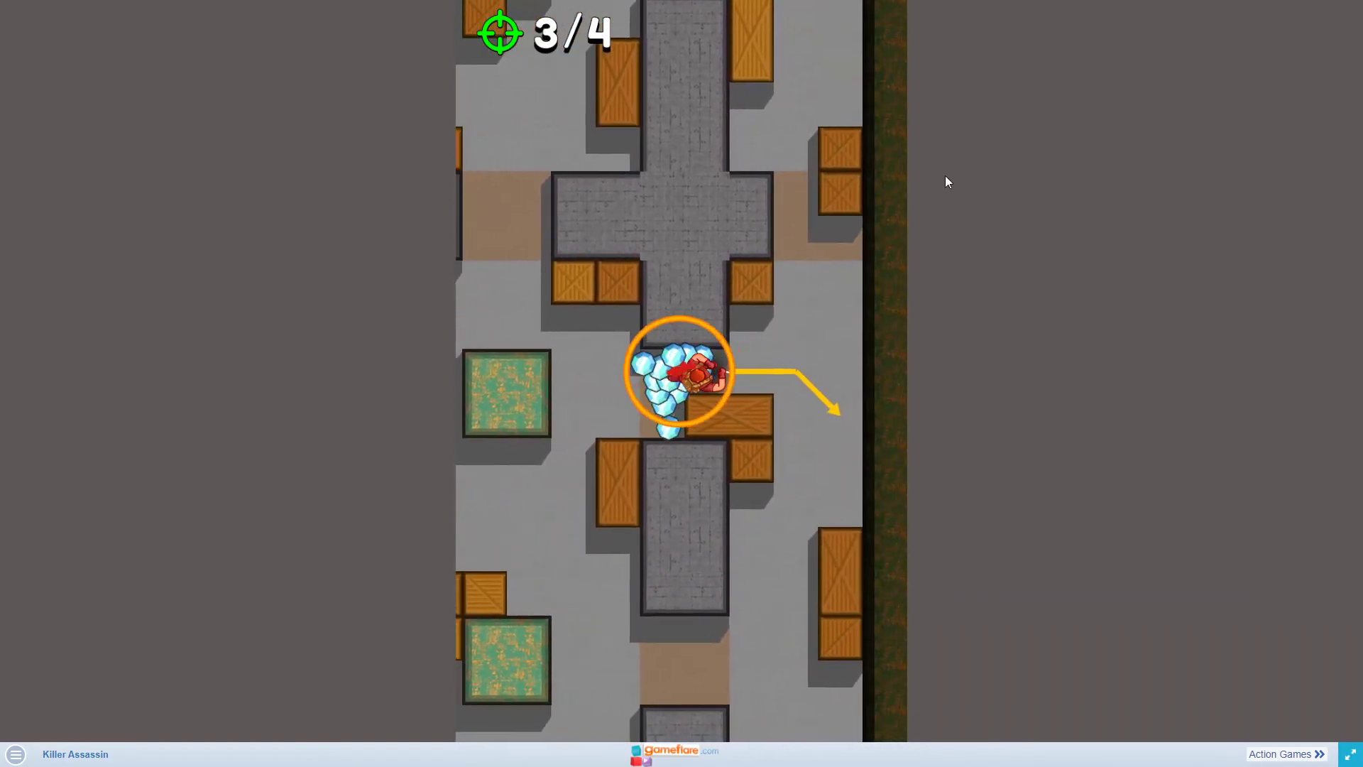
mouse_move(798, 362)
left_mouse_down()
mouse_move(763, 74)
mouse_move(634, 109)
left_mouse_up()
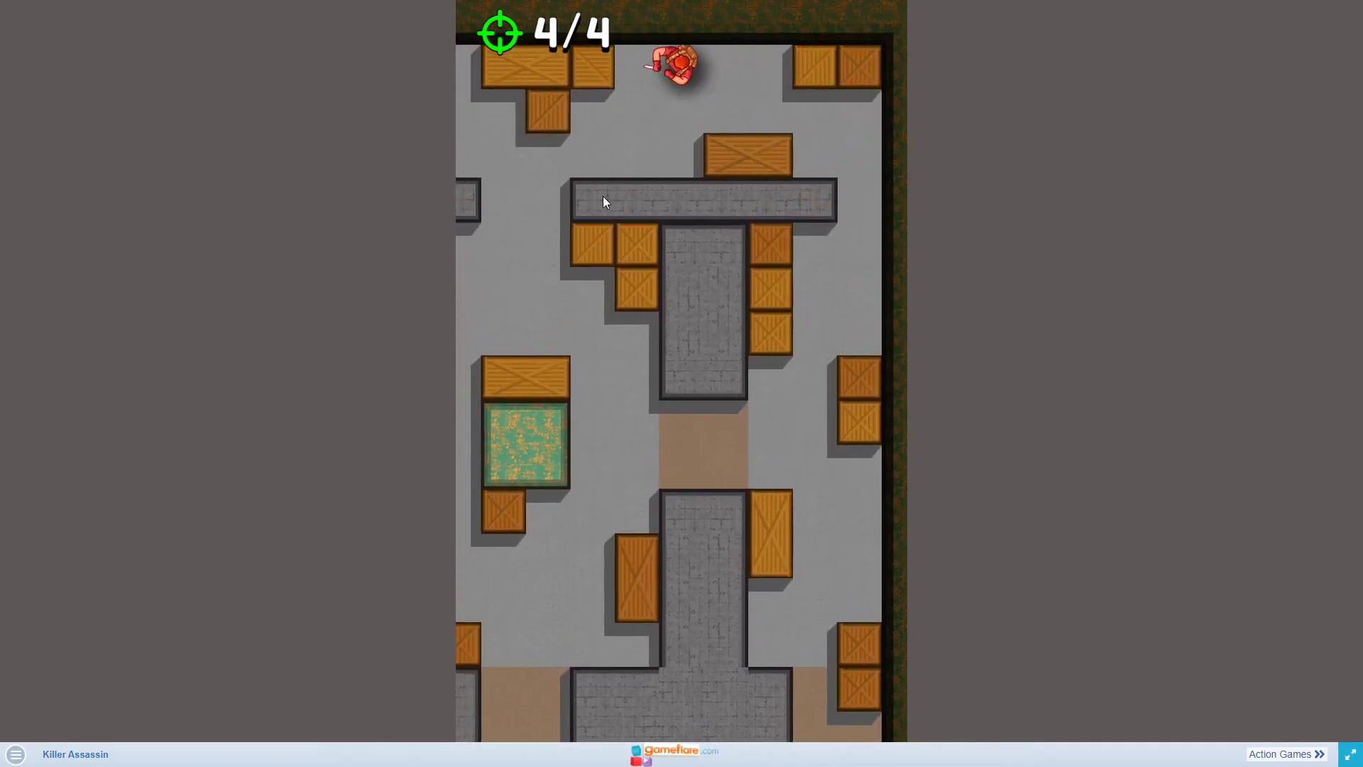
Exit fullscreen with Esc to show Level 16 Completed (27 targets, 60 gems) in the page
key("Escape")
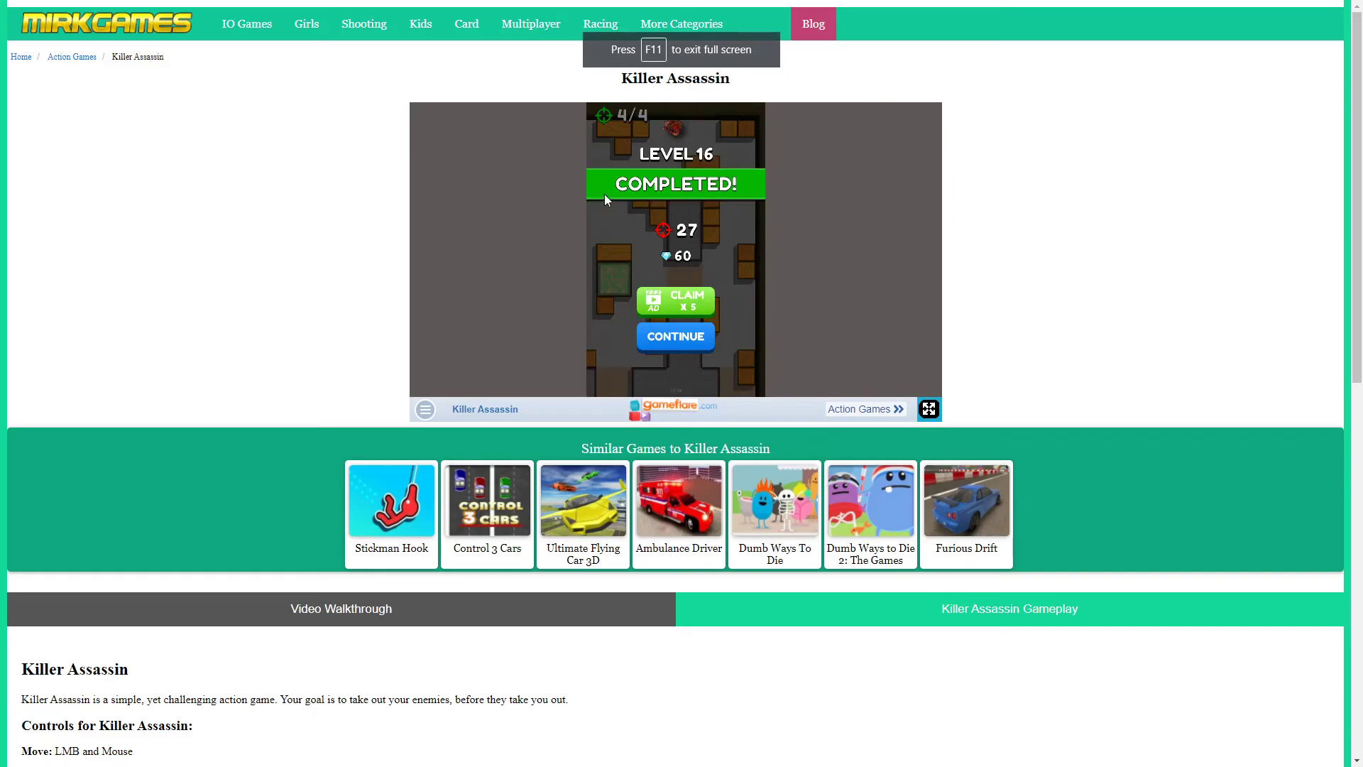